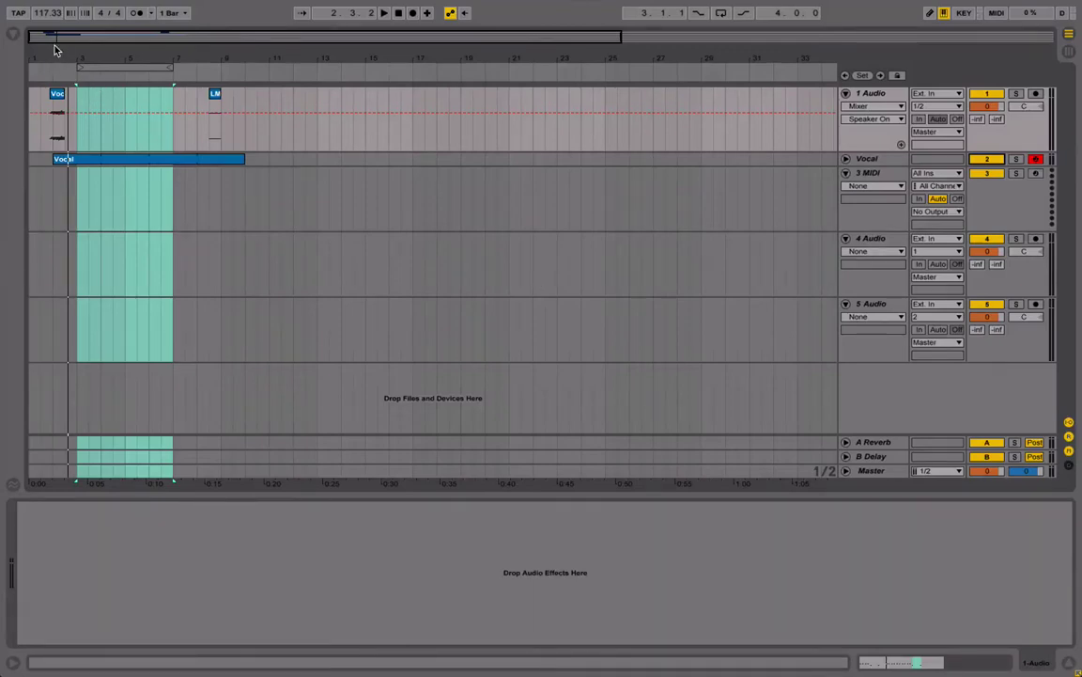
Extend the arrangement loop to eight bars, running from bar 1 to bar 9
left_click_drag(58, 58, 93, 58)
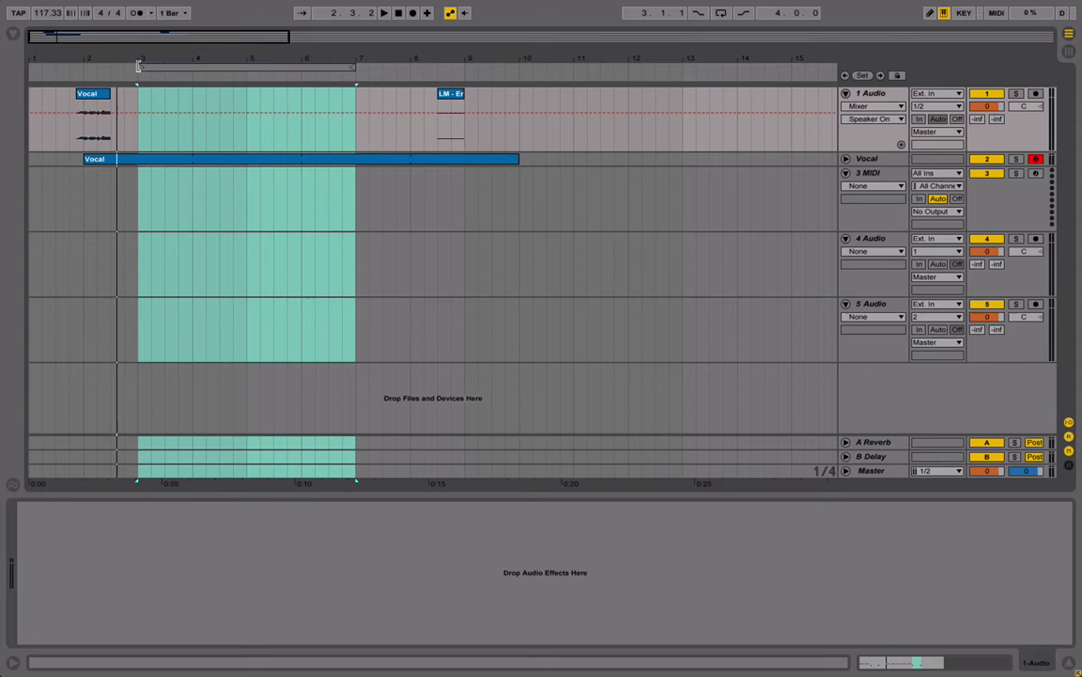
left_click_drag(138, 66, 33, 66)
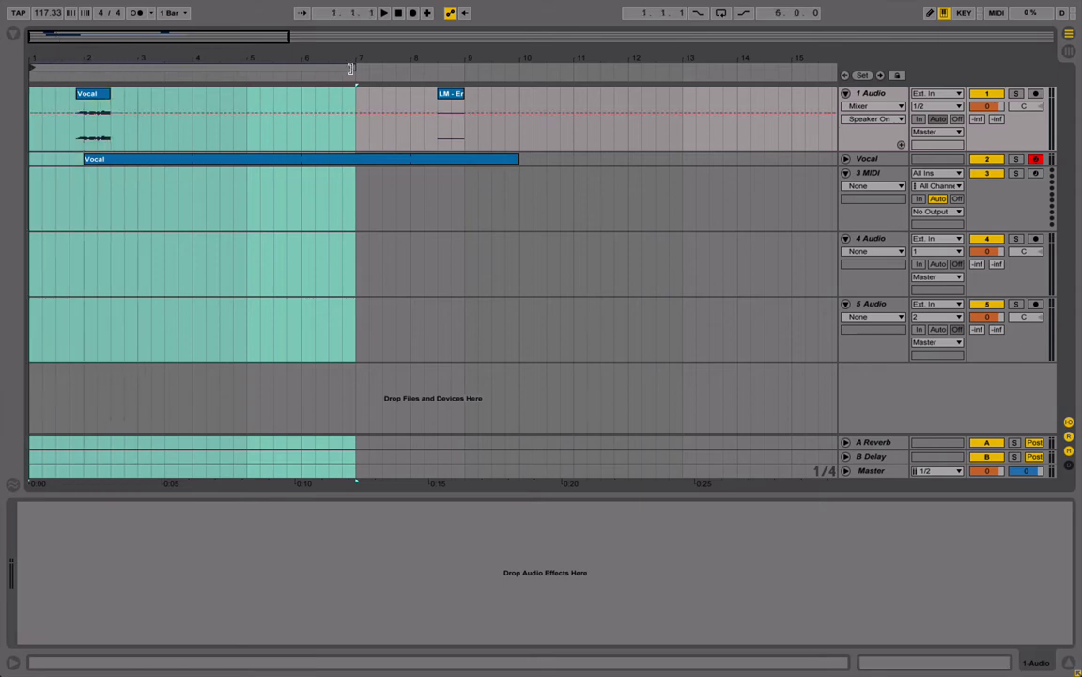
left_click_drag(350, 68, 464, 68)
left_click(111, 63)
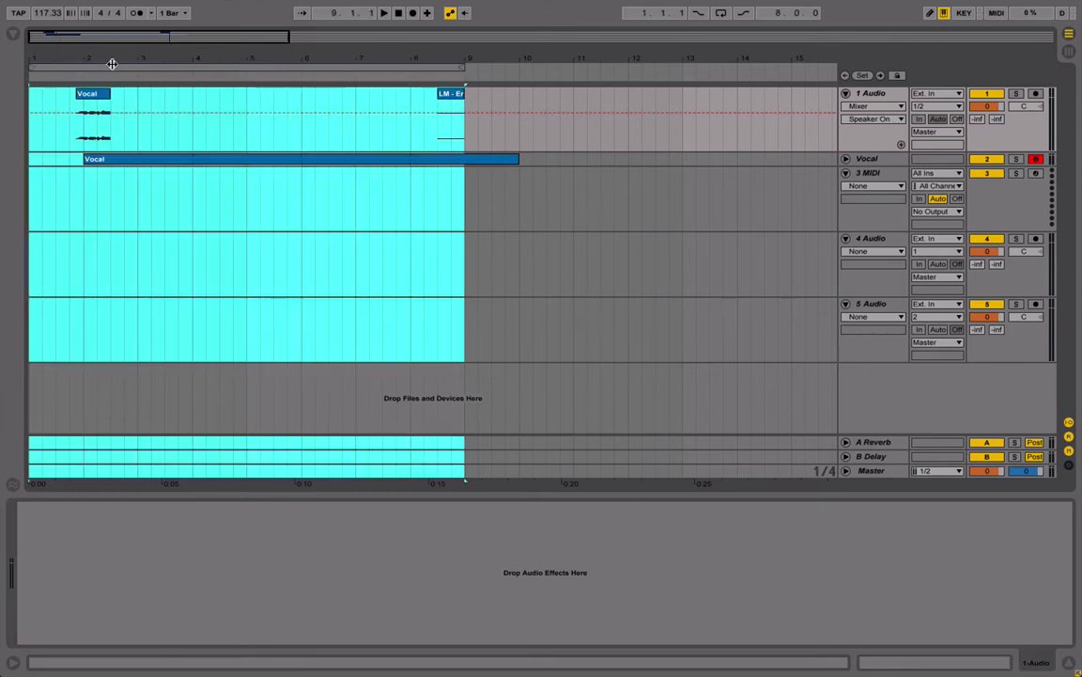
Solo the 1 Audio track and play the original Vocal clip from just before bar 2
left_click(1017, 95)
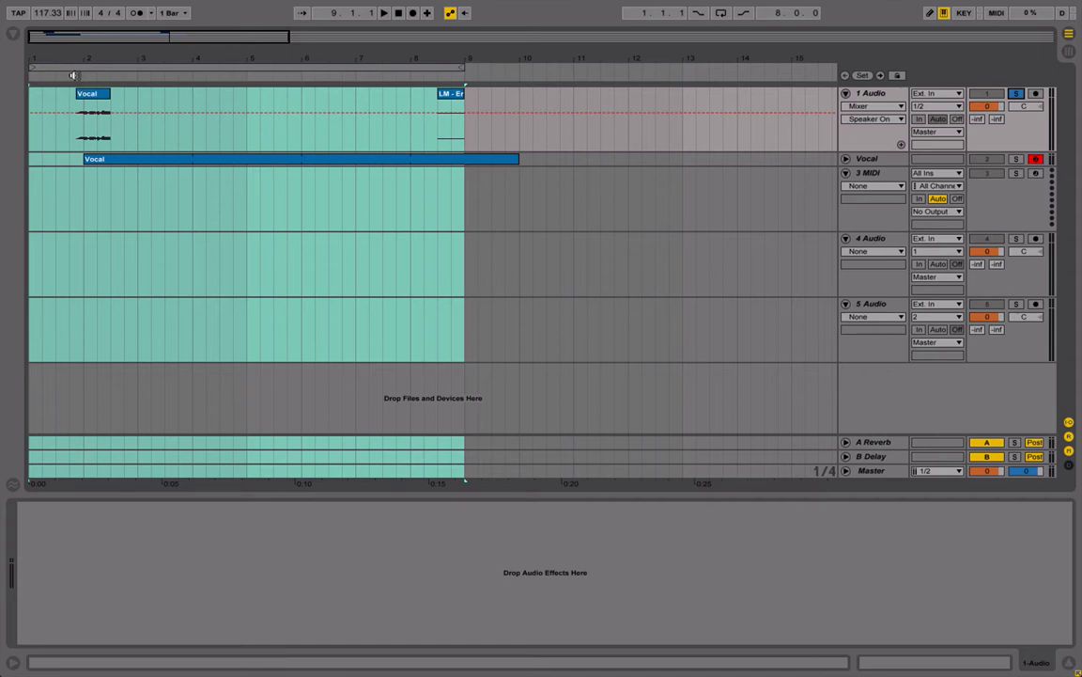
left_click(73, 75)
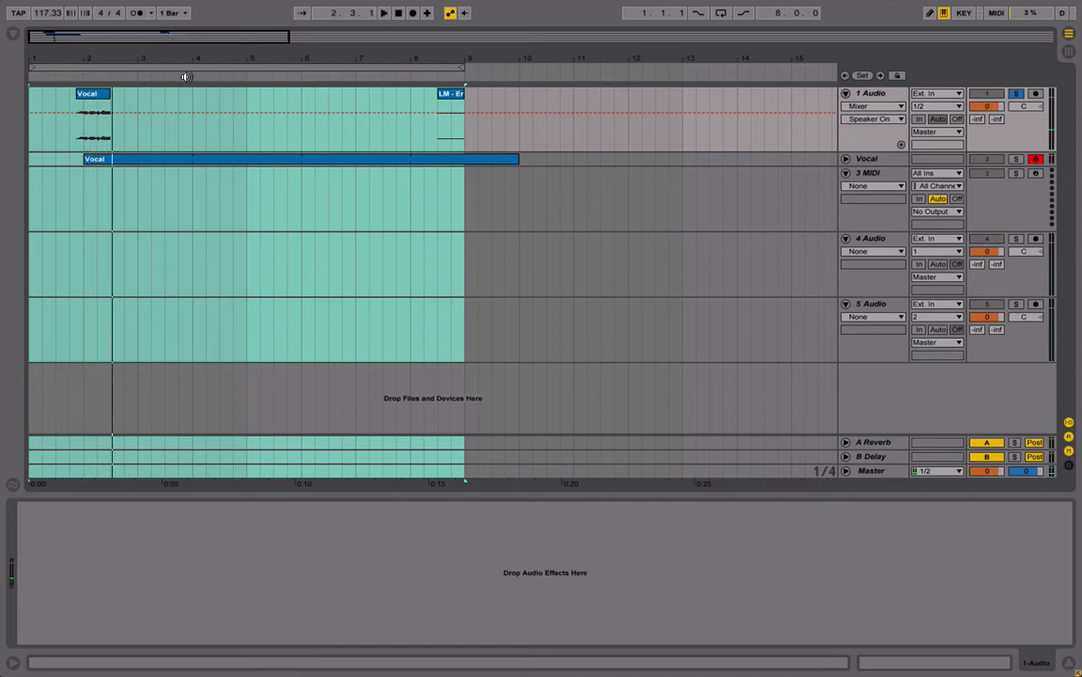
left_click(393, 186)
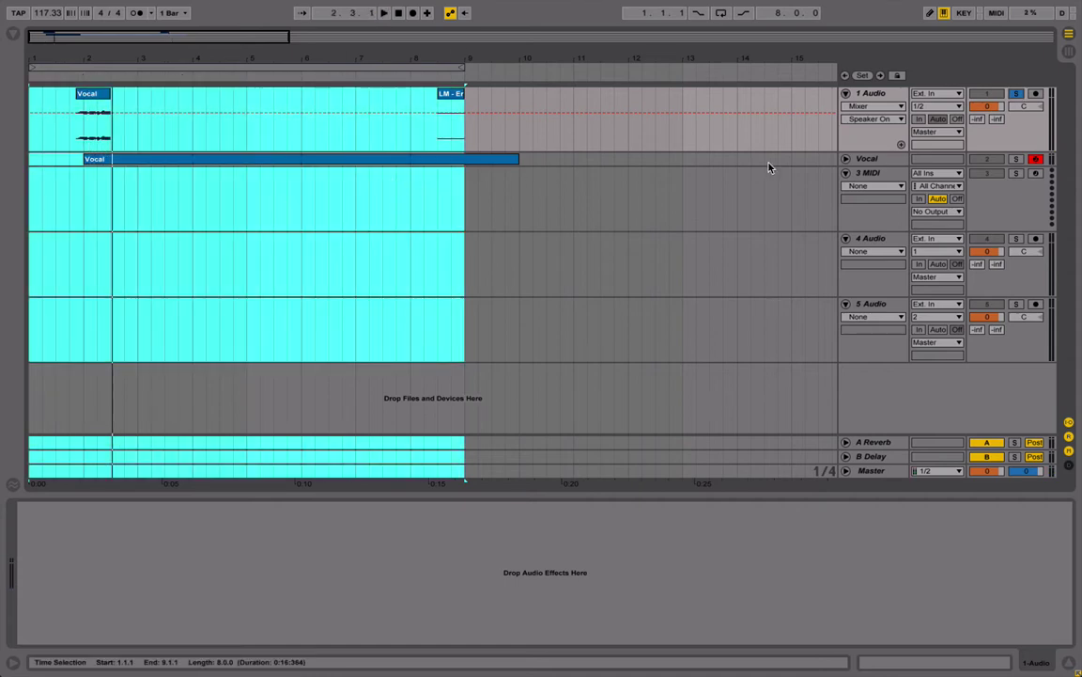
Solo the Vocal MIDI track, play its chopped clip from around bar 2 and unfold the track to show its notes
left_click(1017, 159)
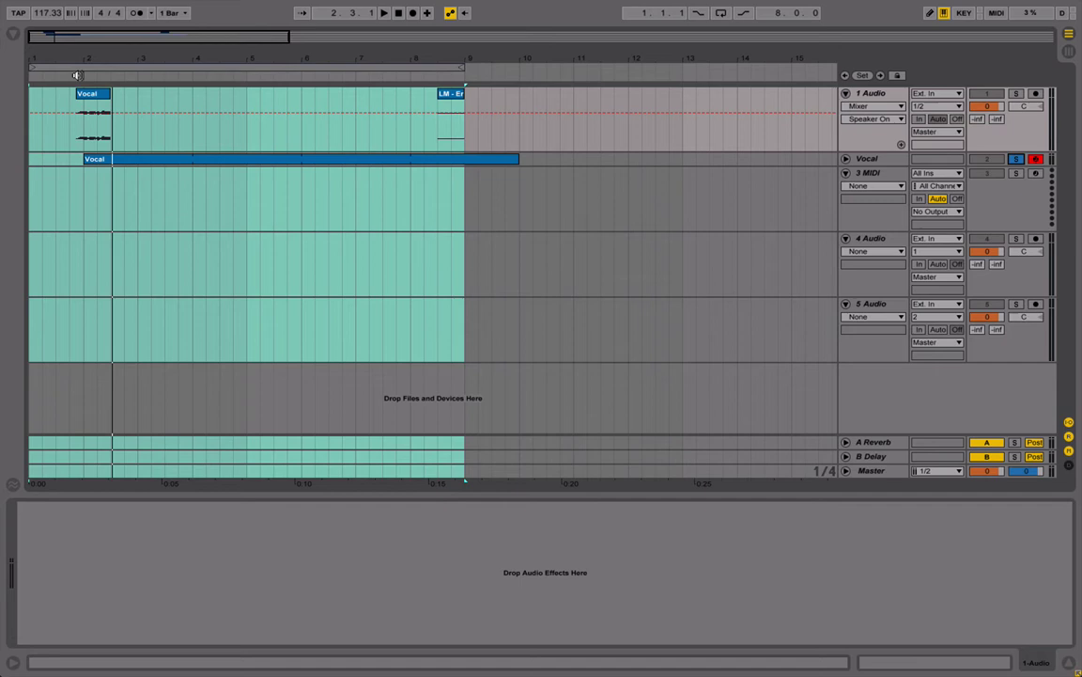
left_click(78, 75)
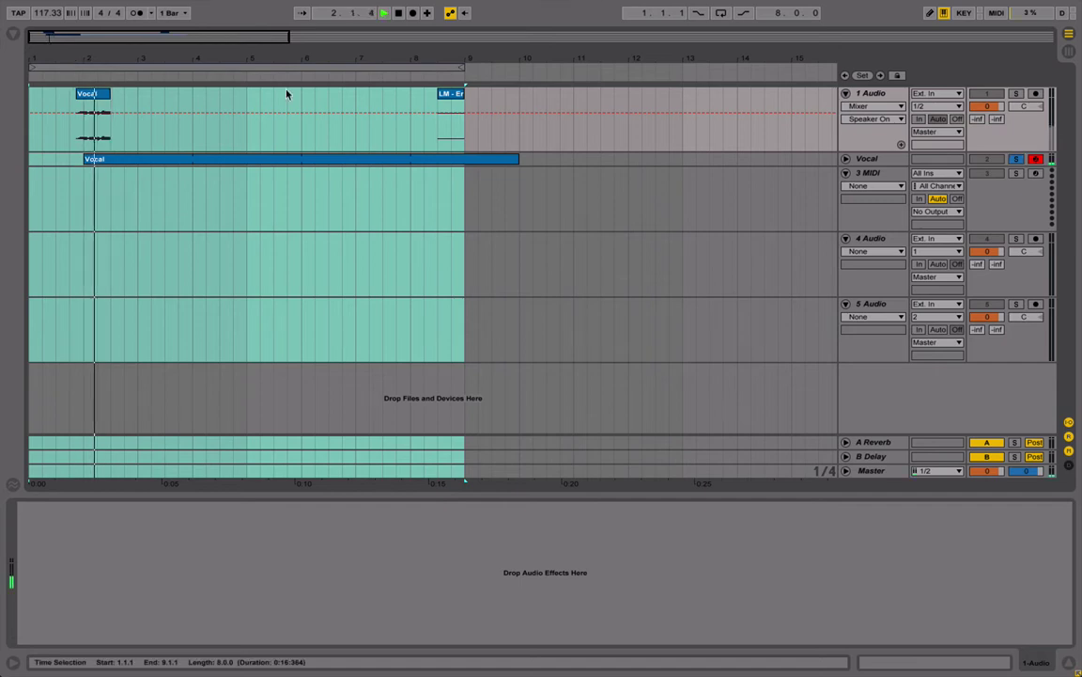
left_click(845, 159)
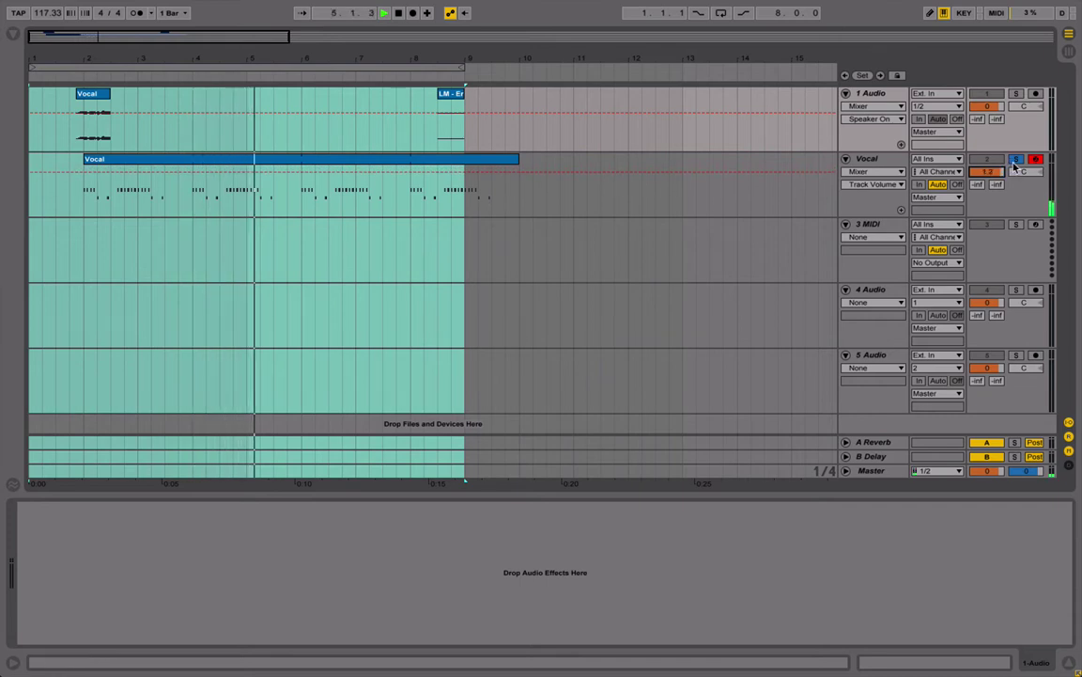
key("space")
Delete the finished Vocal MIDI track from the arrangement
left_click(819, 188)
left_click(884, 162)
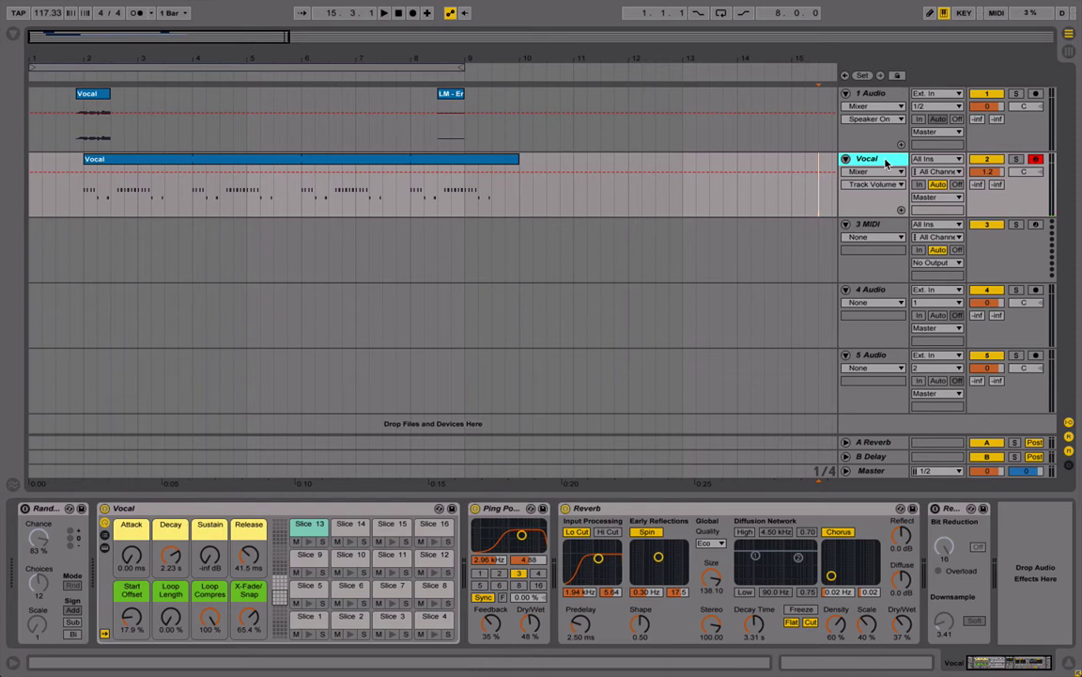
key("Delete")
Start slicing the Vocal clip on the 1 Audio track to a new MIDI track
left_click(436, 170)
mouse_move(88, 59)
left_mouse_down()
mouse_move(87, 117)
mouse_move(188, 99)
mouse_move(109, 59)
left_mouse_up()
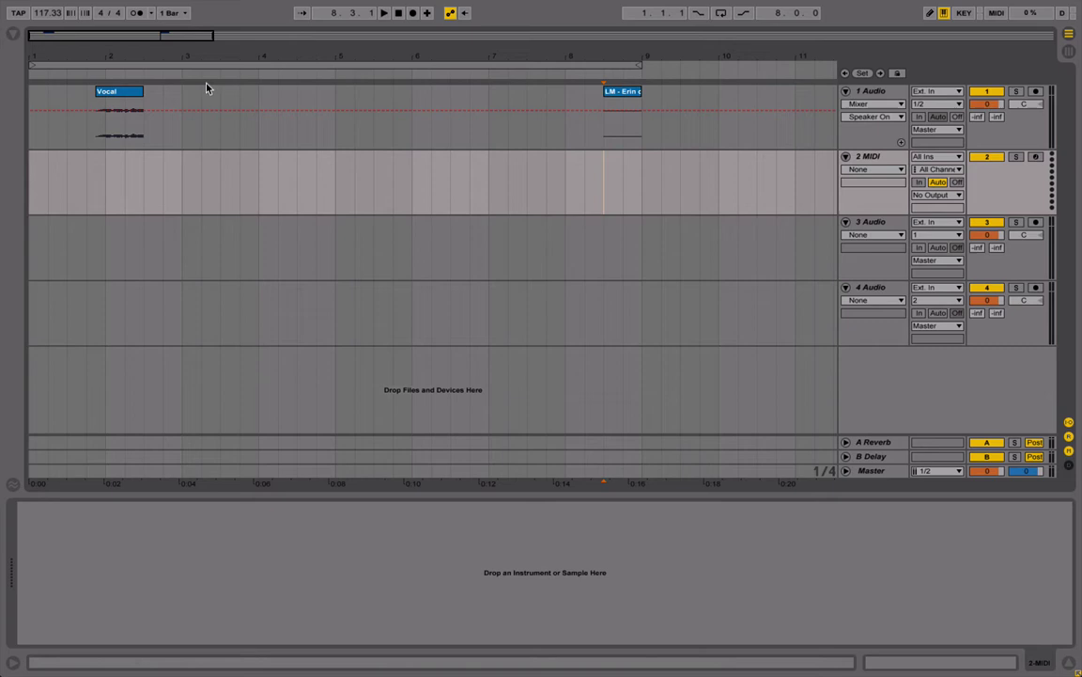
left_click_drag(331, 60, 45, 131)
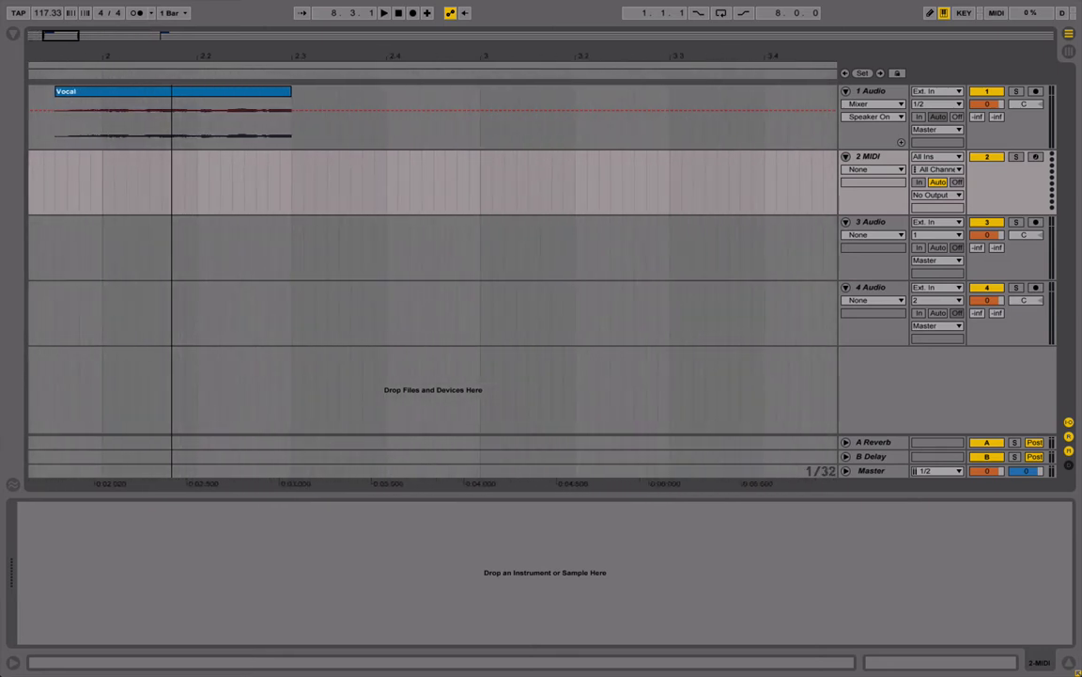
left_click_drag(172, 85, 139, 59)
left_click(142, 92)
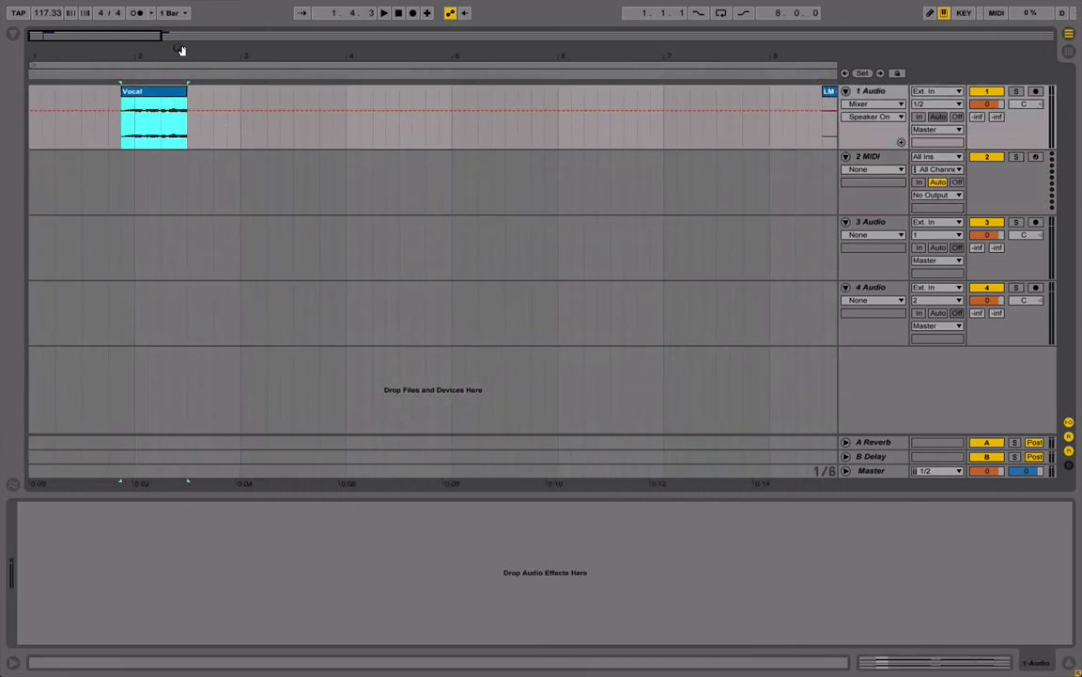
left_click(123, 140)
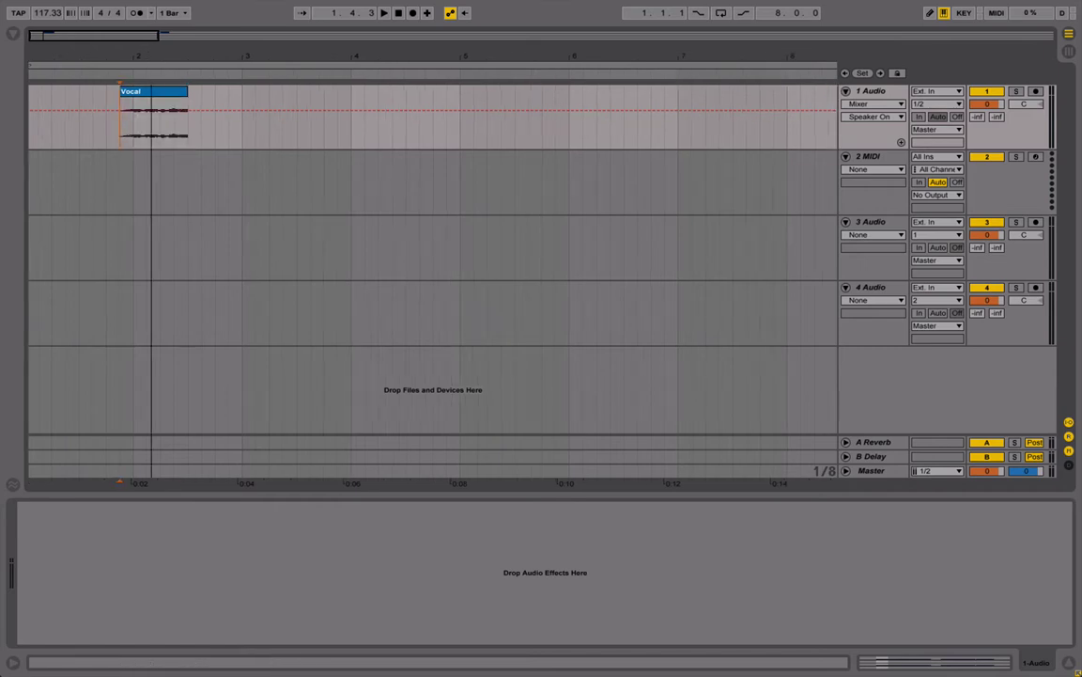
left_click_drag(156, 70, 185, 54)
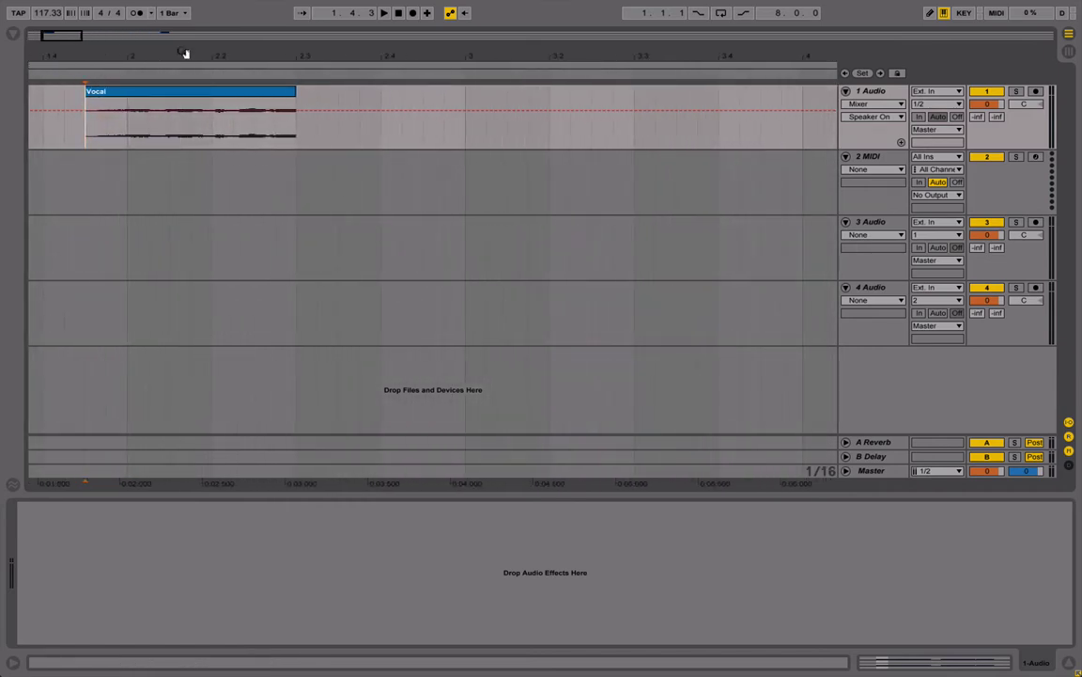
left_click(150, 92)
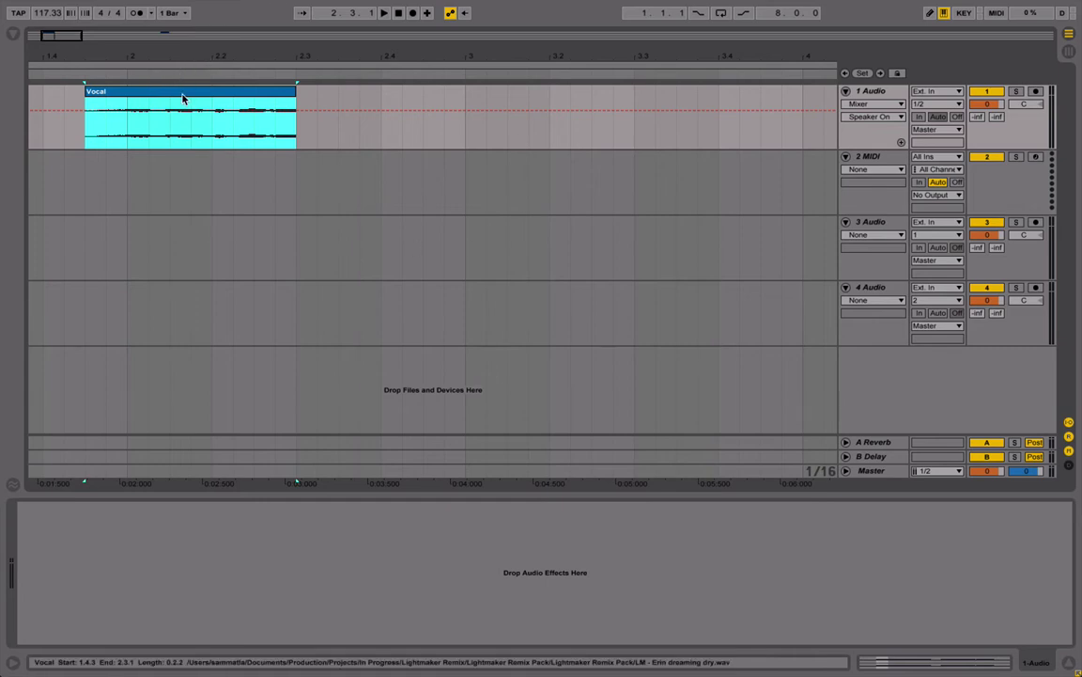
right_click(182, 98)
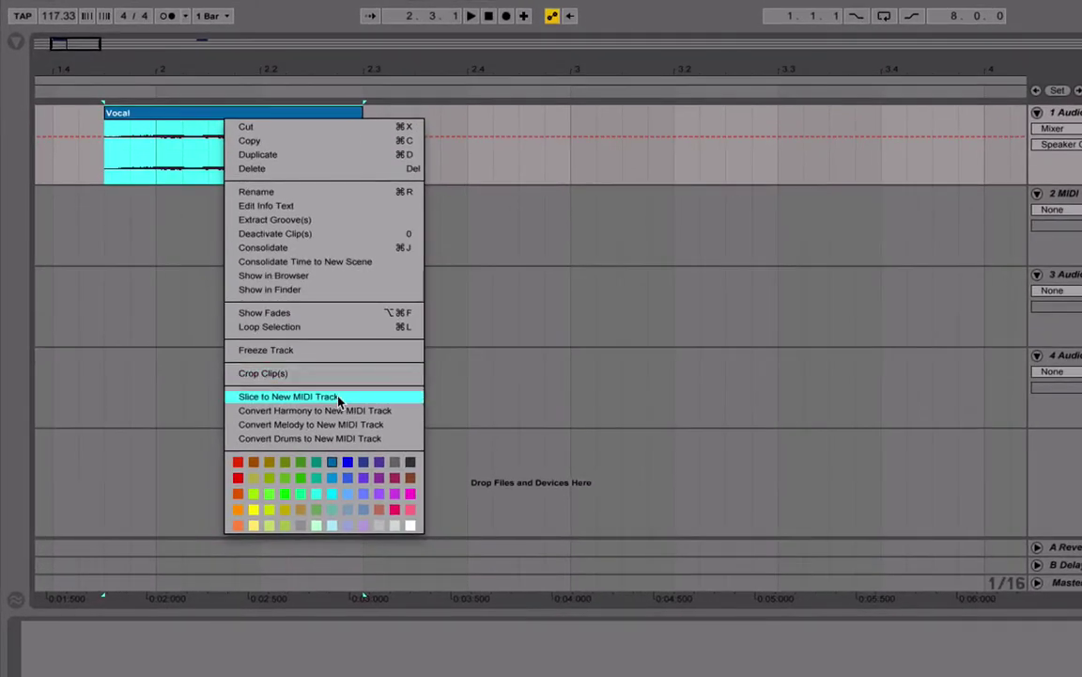
left_click(339, 396)
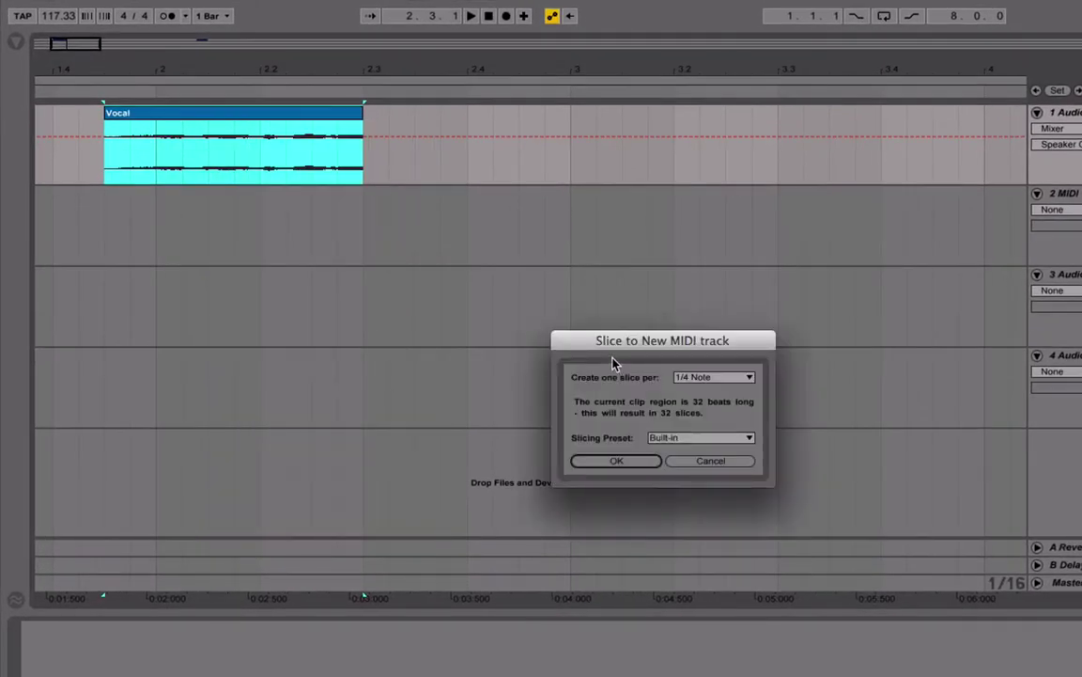
left_click_drag(620, 340, 474, 238)
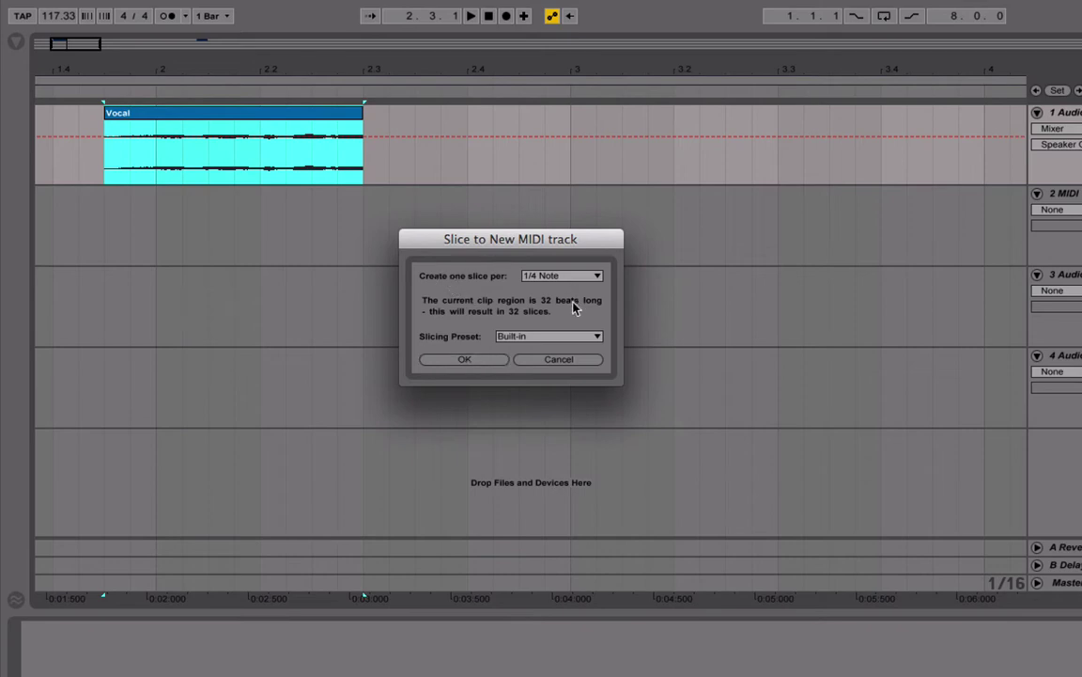
Create the MIDI track with one slice per 1/4 Note, using the Built-in slicing preset
left_click(553, 277)
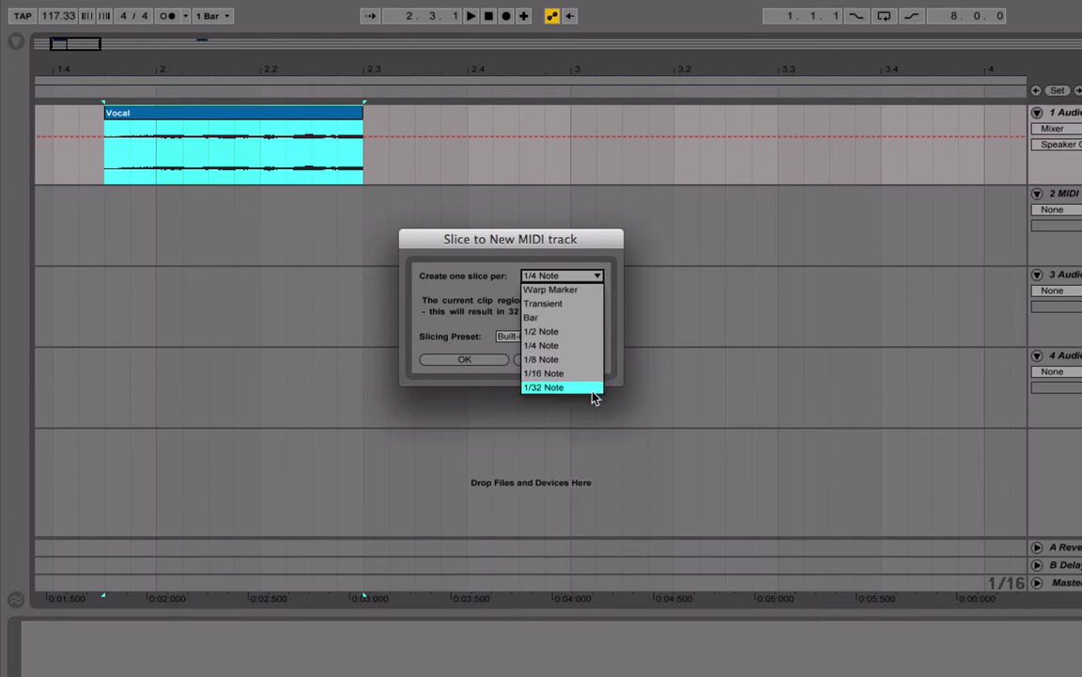
left_click(574, 345)
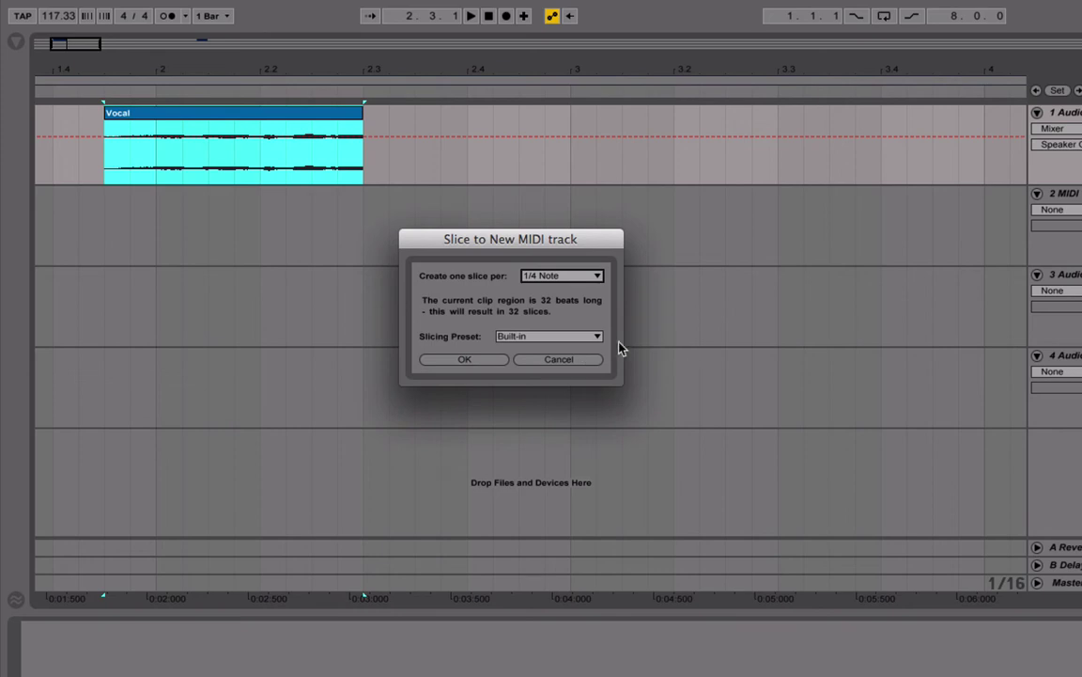
left_click(590, 337)
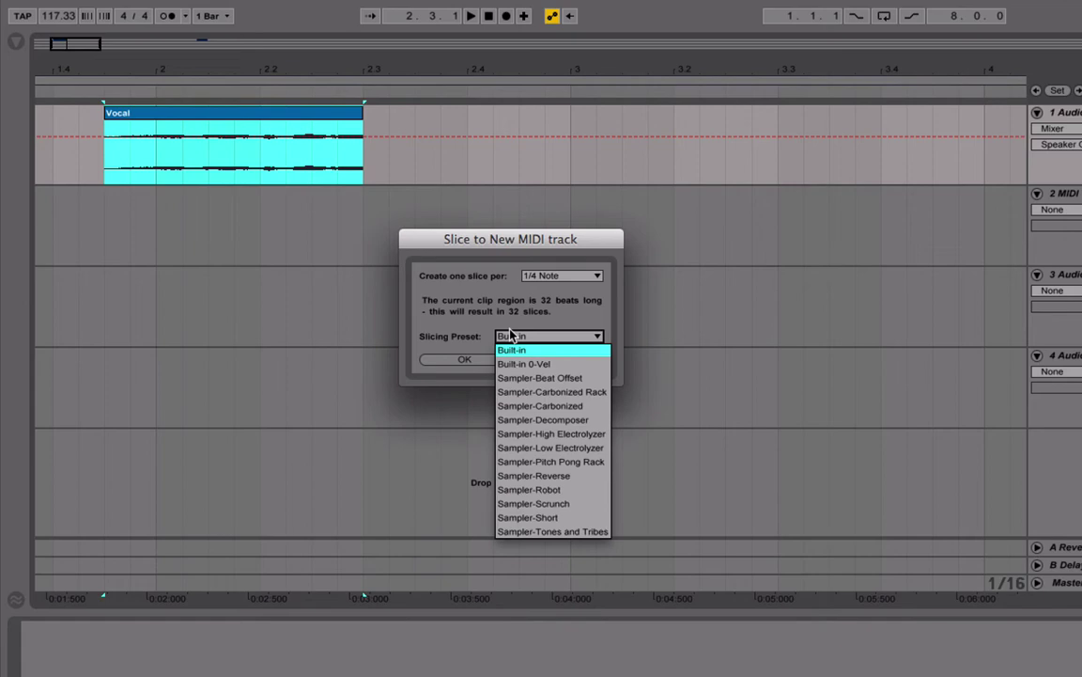
left_click(561, 315)
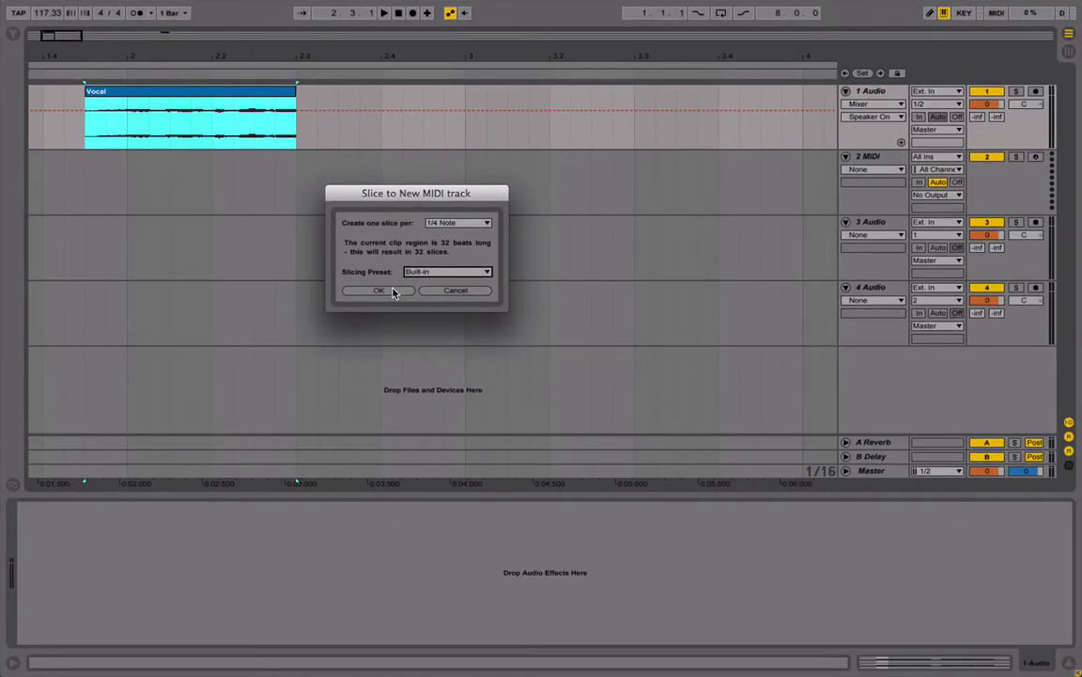
left_click(381, 292)
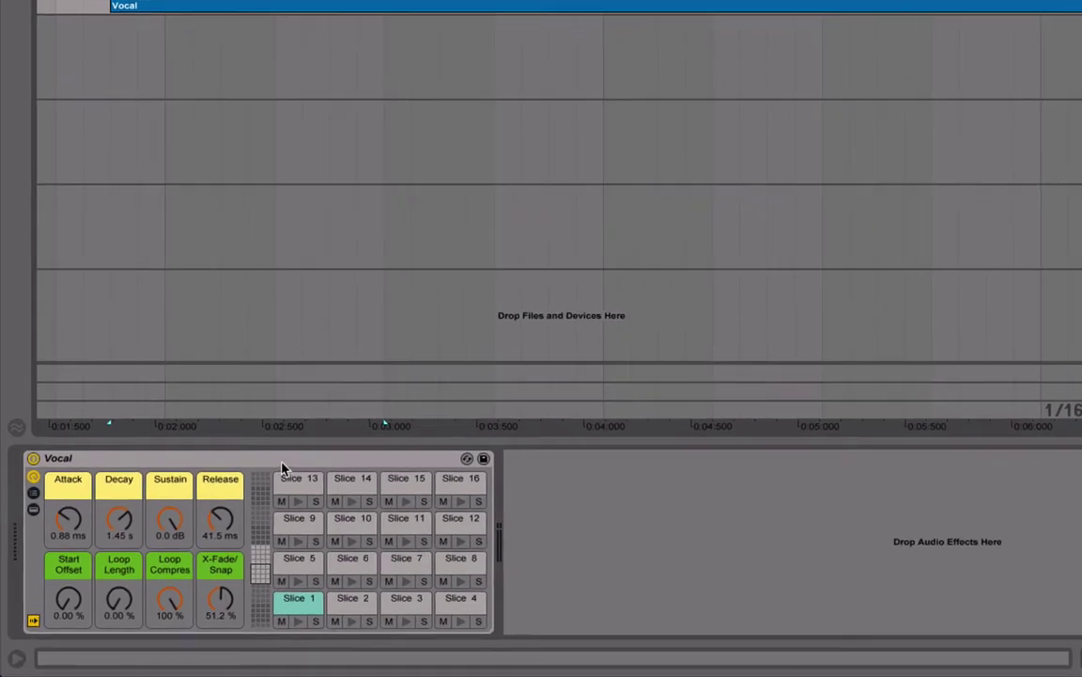
Browse the slice pads of the new Vocal drum rack and audition several, including Slice 25
left_click(282, 467)
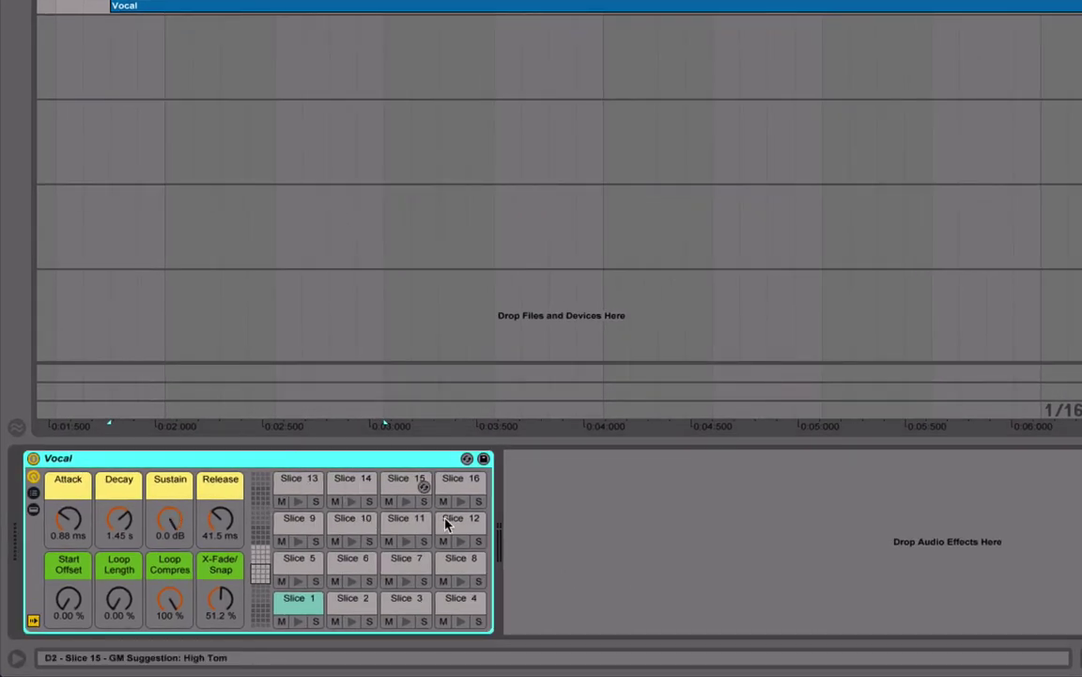
left_click(260, 555)
left_click(261, 574)
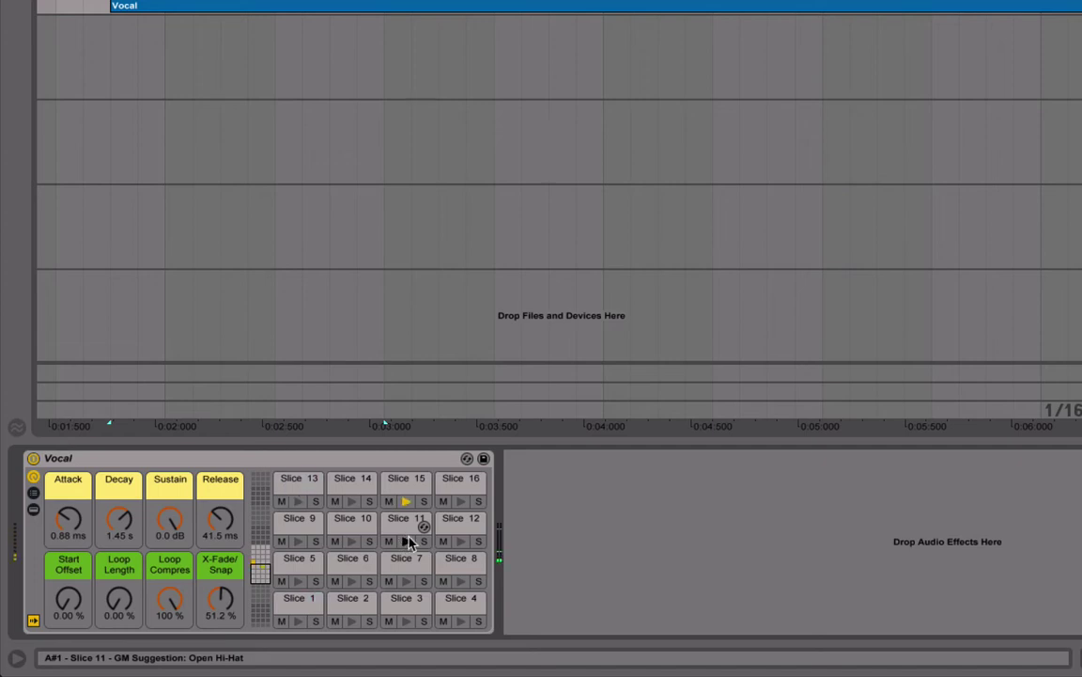
left_click(262, 556)
key("a")
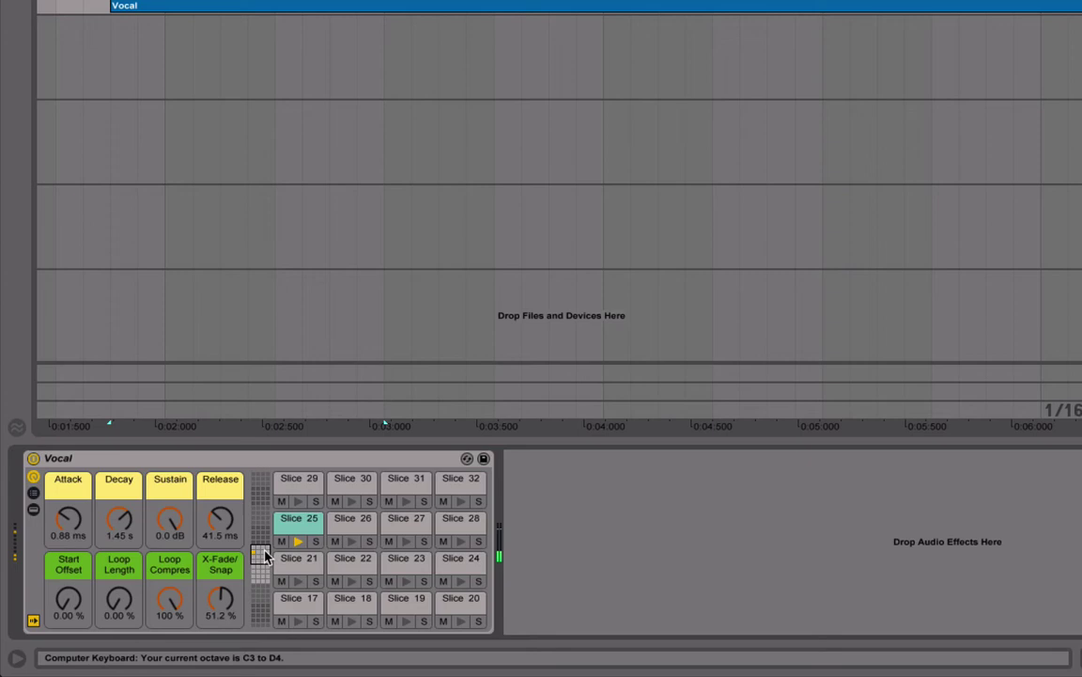
key("a")
key("a")
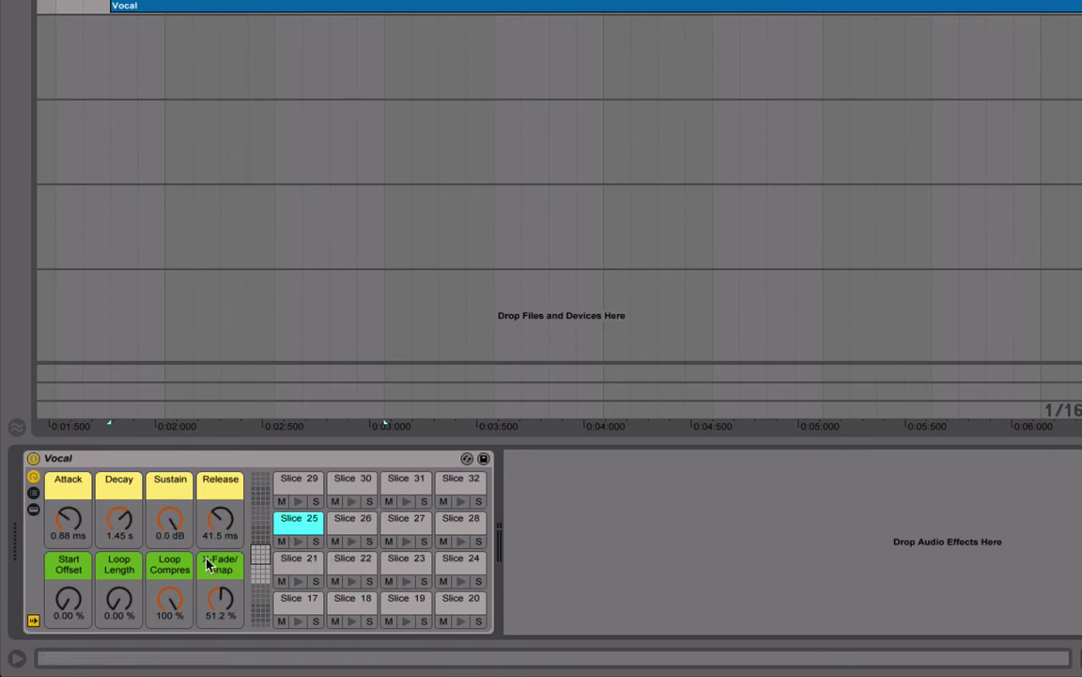
Set the Vocal rack's Sustain to -inf dB, Decay to 2.23 s and Attack to 0.00 ms, and audition a slice
left_click_drag(170, 520, 170, 639)
left_click(121, 518)
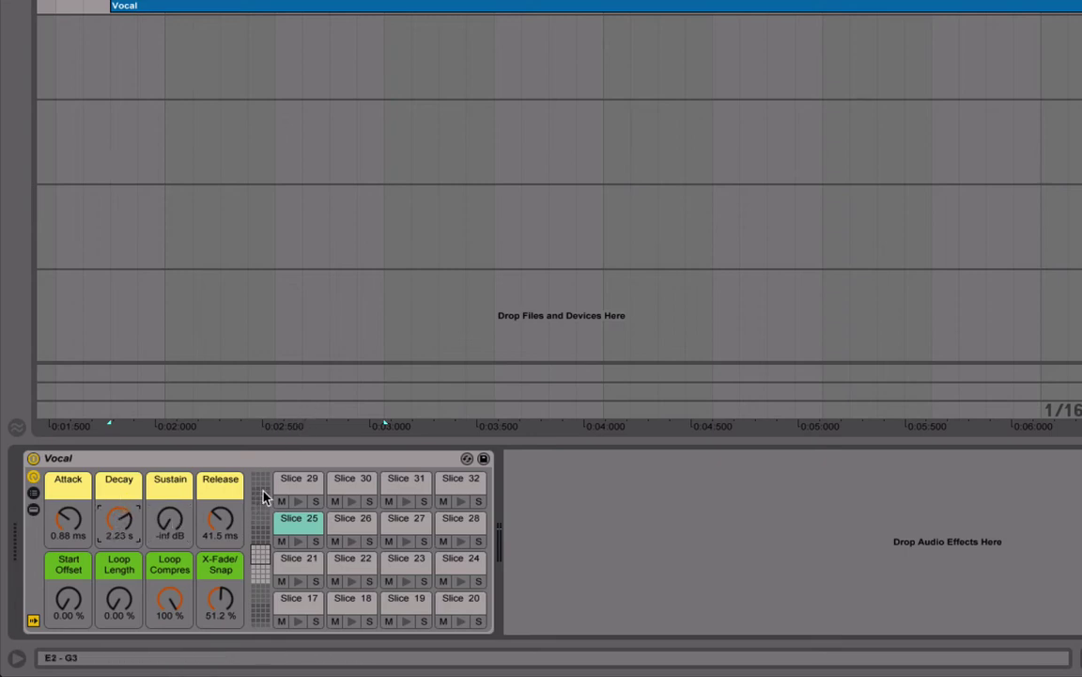
left_click(61, 540)
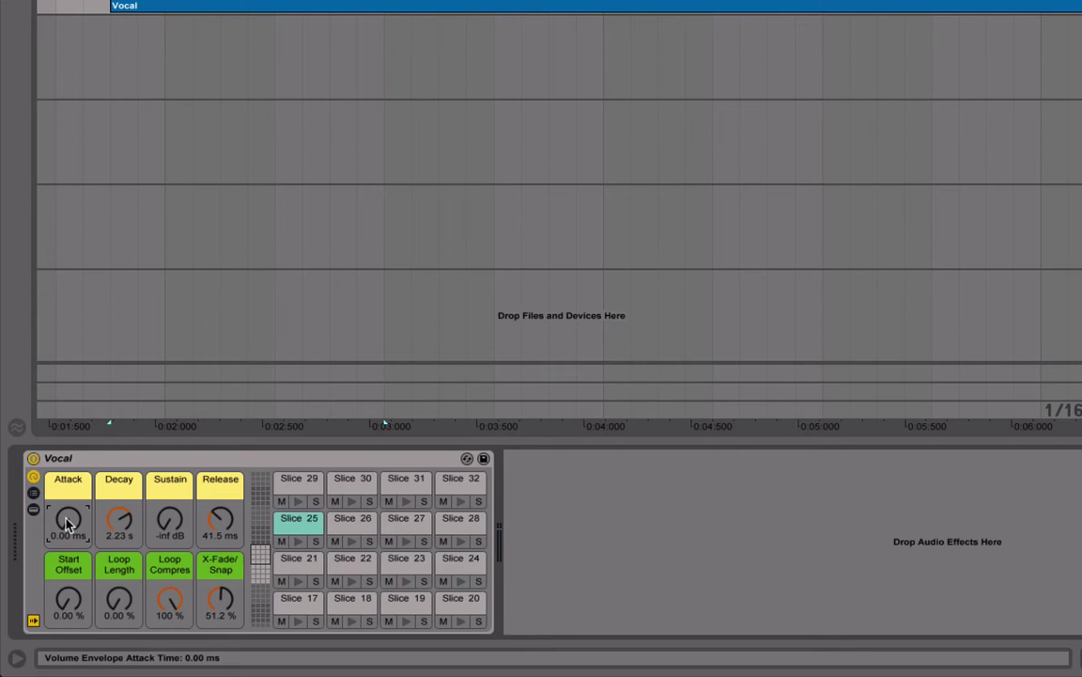
key("a")
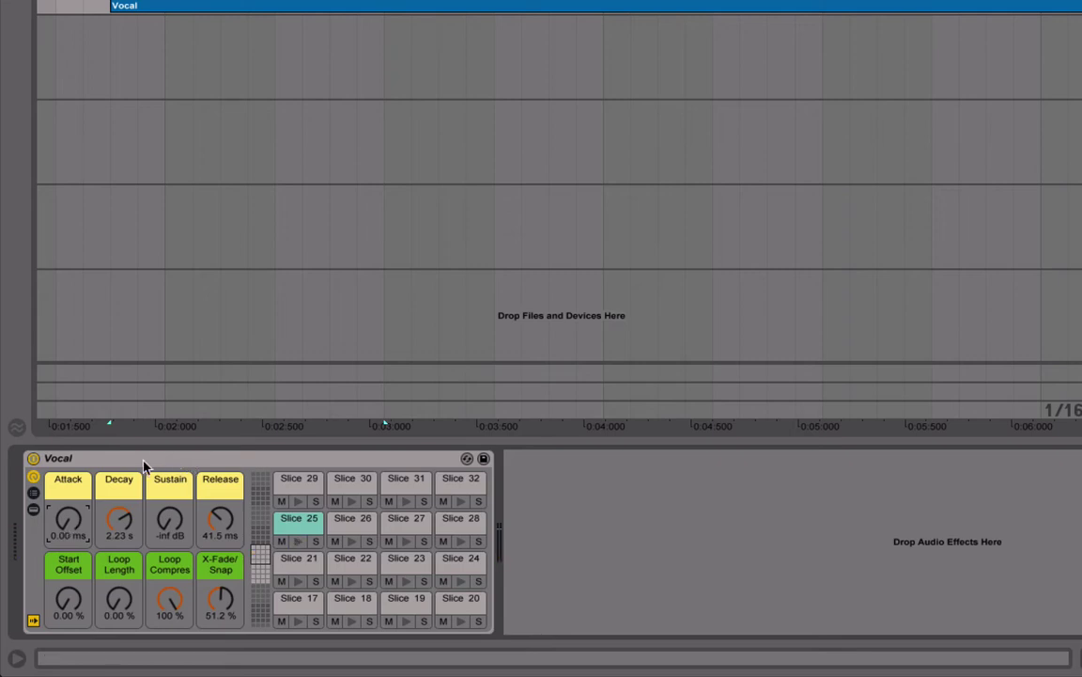
Open the notes of the sliced Vocal MIDI clip, solo its track and play the slice sequence
double_click(471, 17)
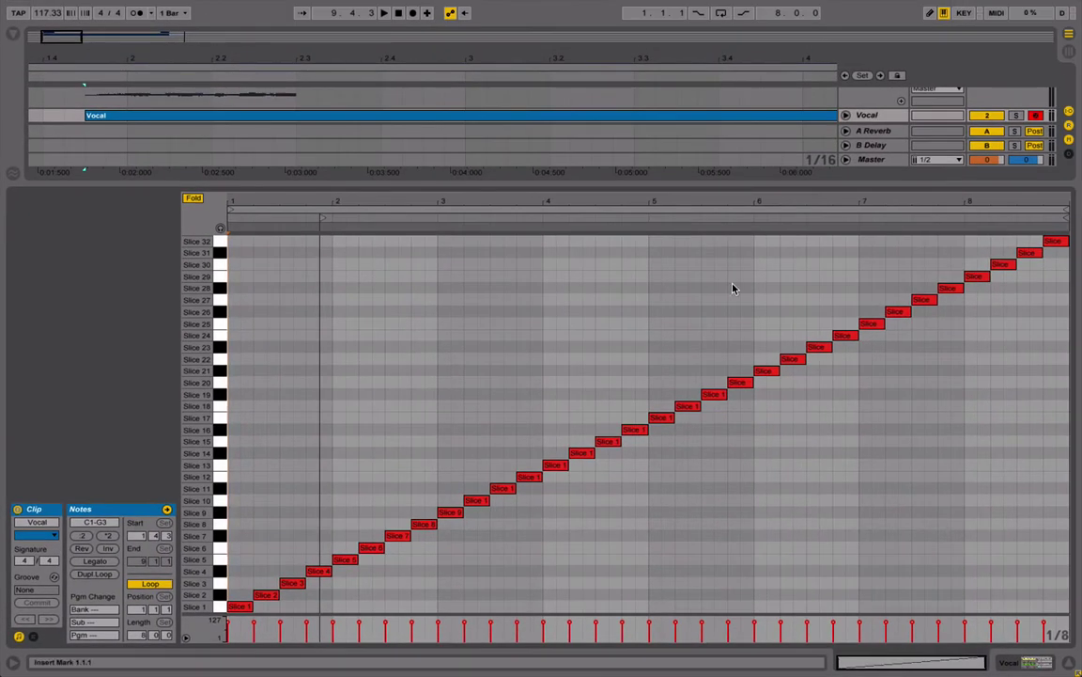
left_click(1014, 117)
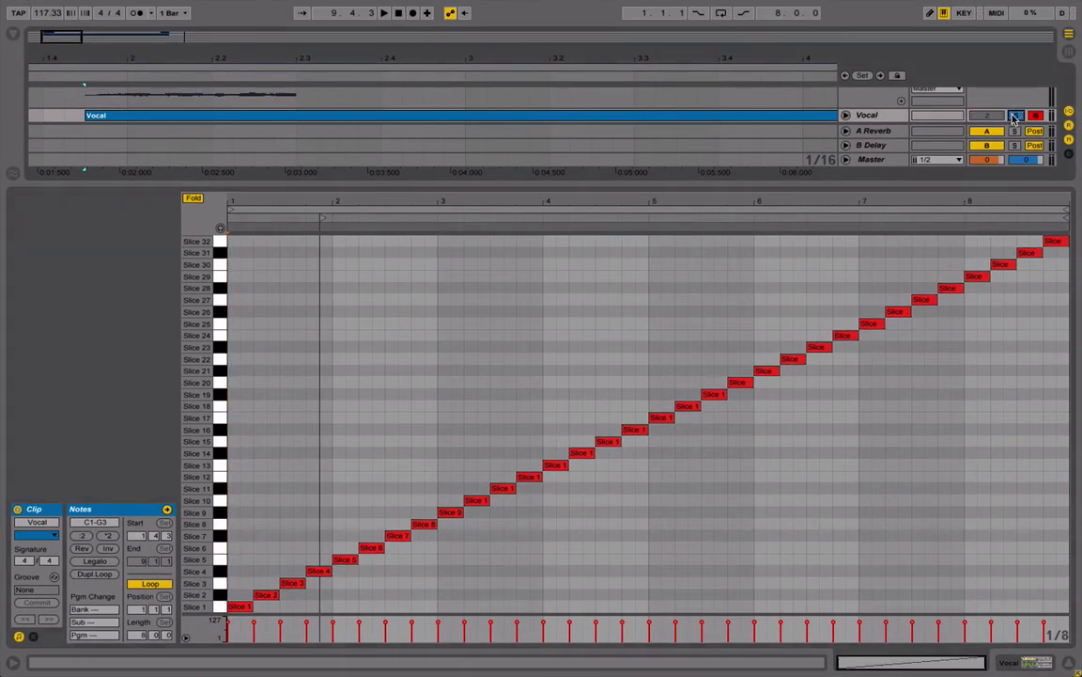
key("space")
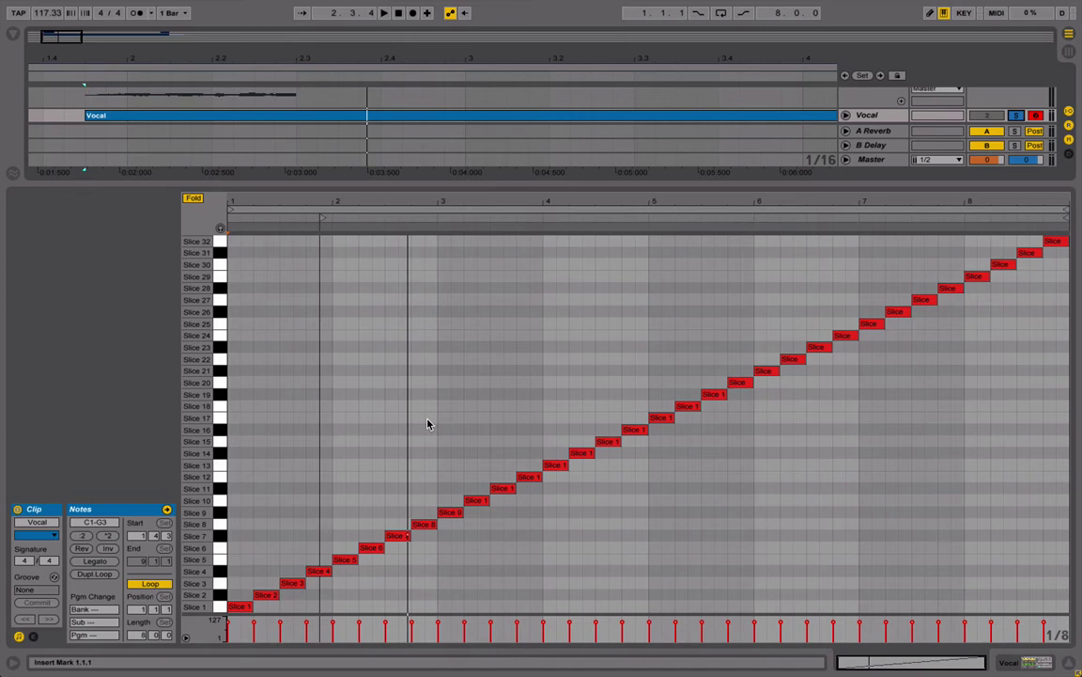
key("space")
Delete all the notes from the sliced Vocal MIDI clip
key("ctrl+a")
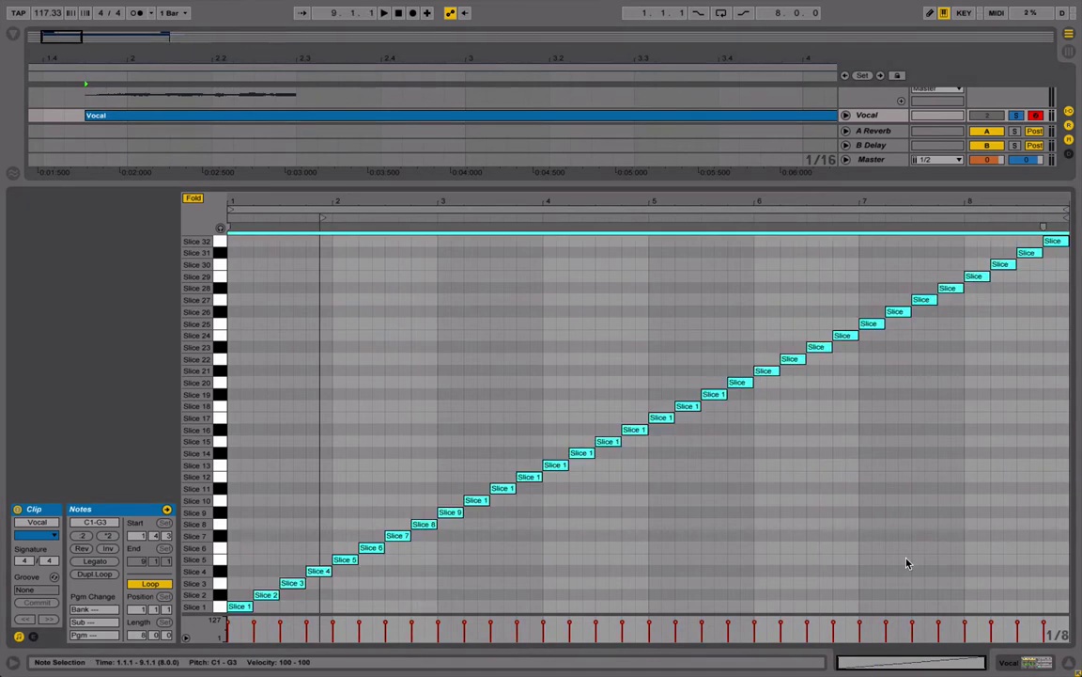
key("Delete")
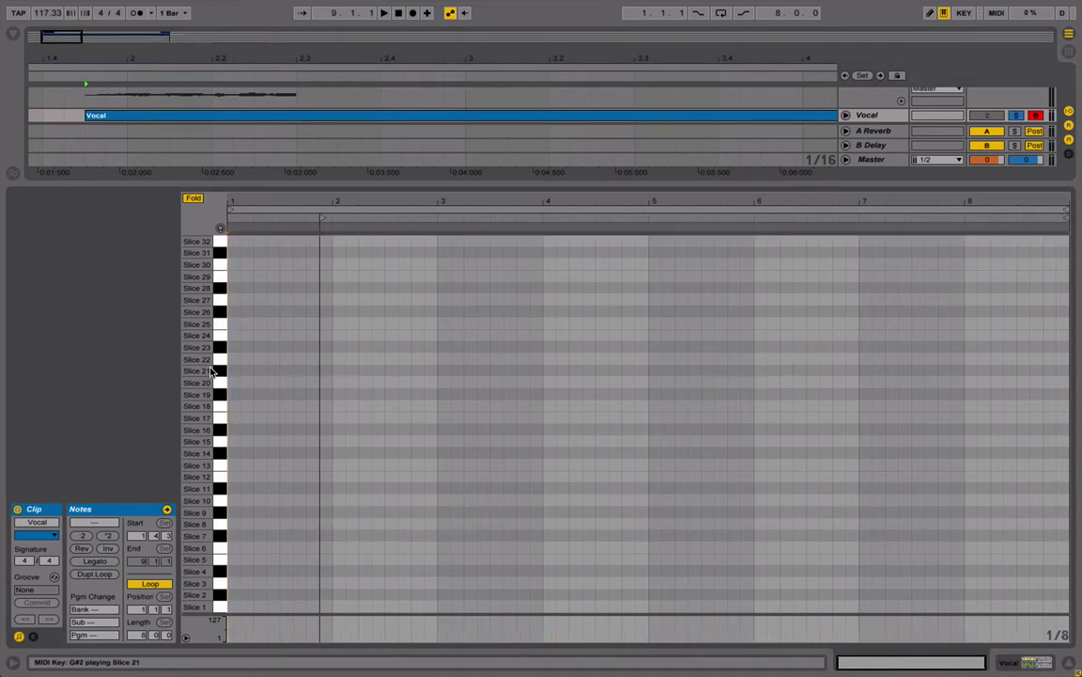
left_click_drag(211, 373, 198, 350)
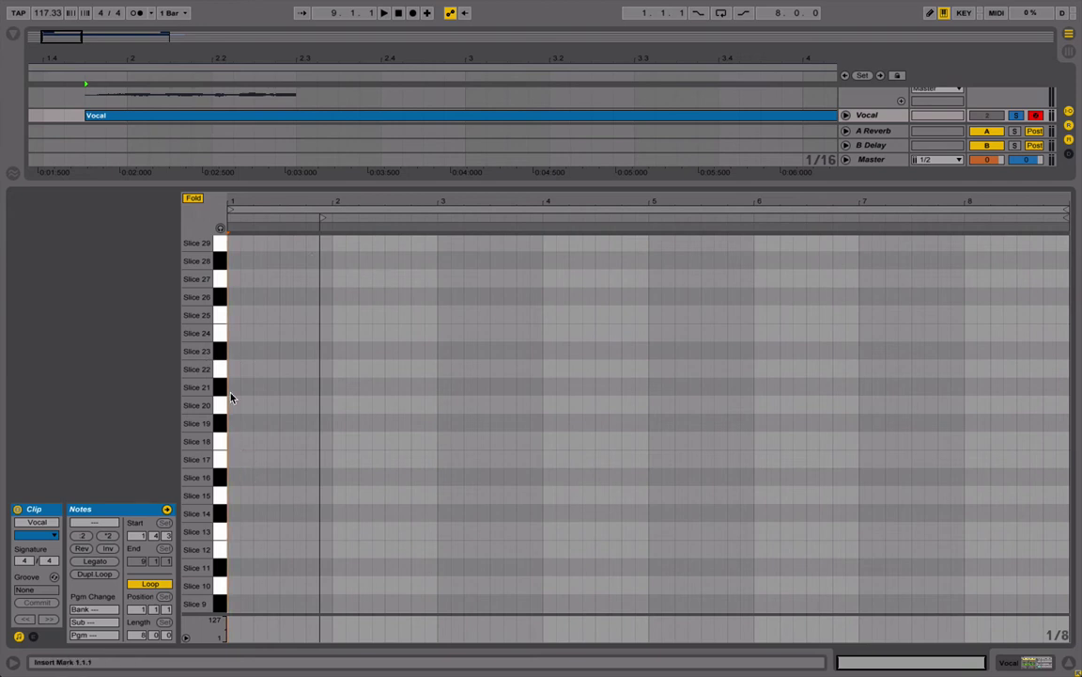
Audition Slice 21 and place four short Slice 21 notes at 1.1.1, 1.1.2, 1.1.3 and 1.1.4
left_click_drag(242, 202, 232, 379)
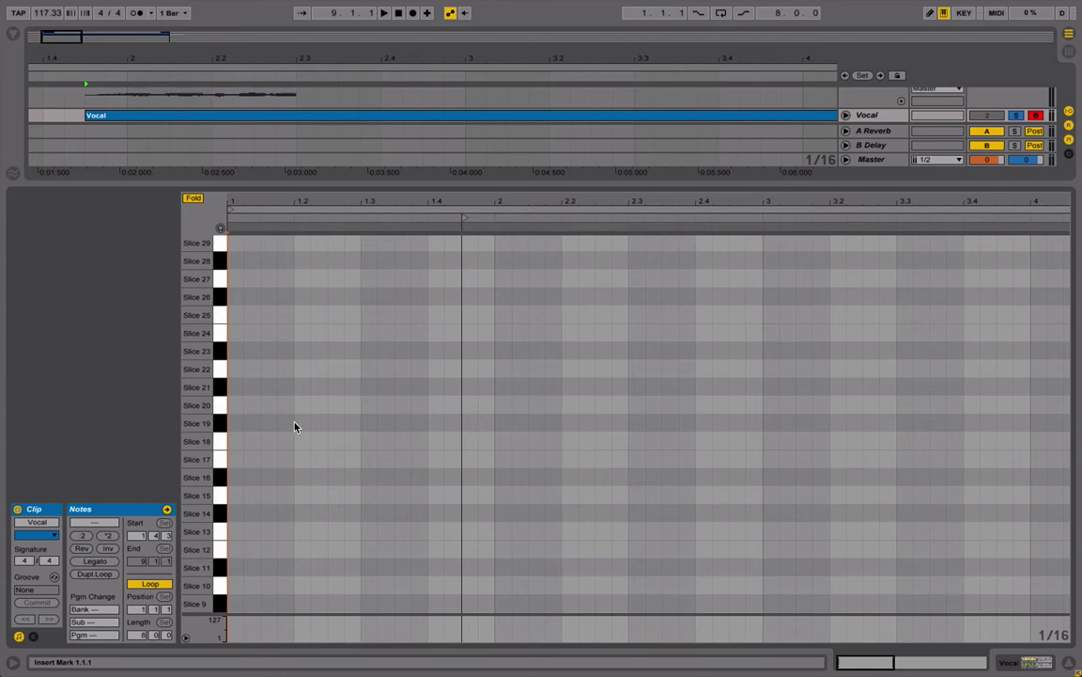
left_click(223, 387)
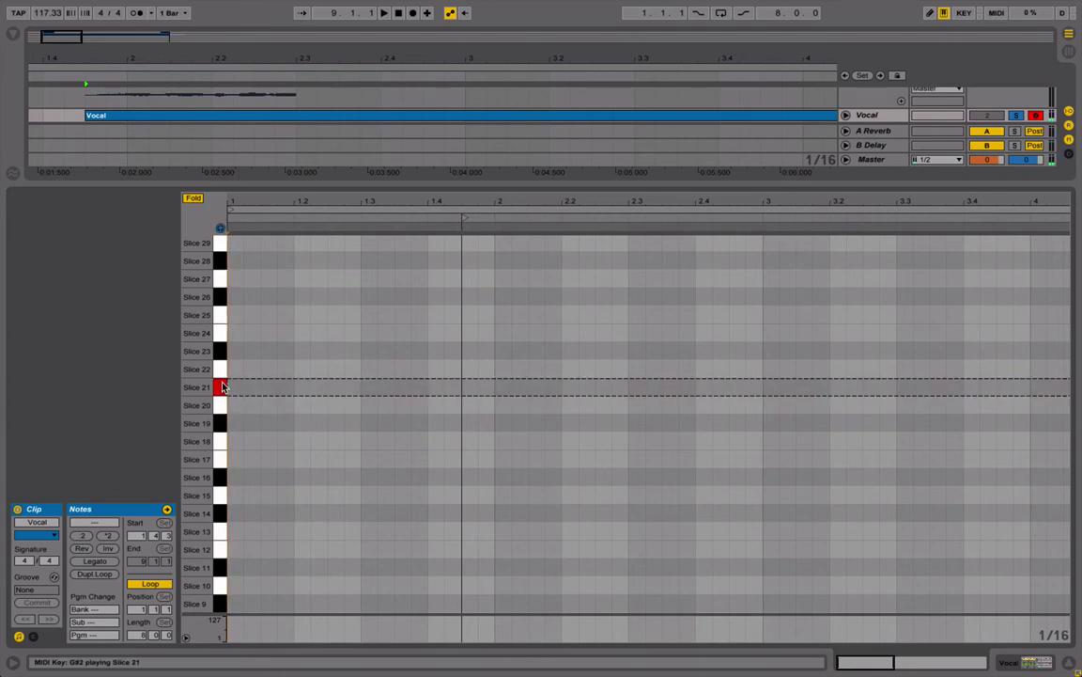
left_click_drag(250, 201, 251, 209)
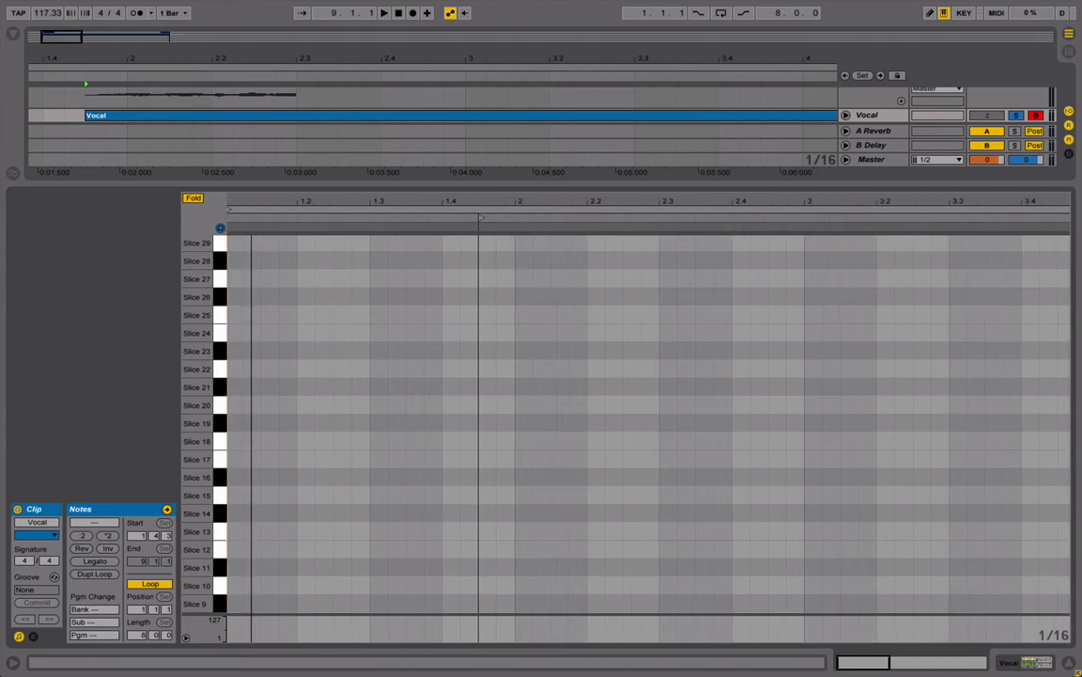
scroll(272, 267, "up", 2)
left_click(234, 387)
left_click(269, 387)
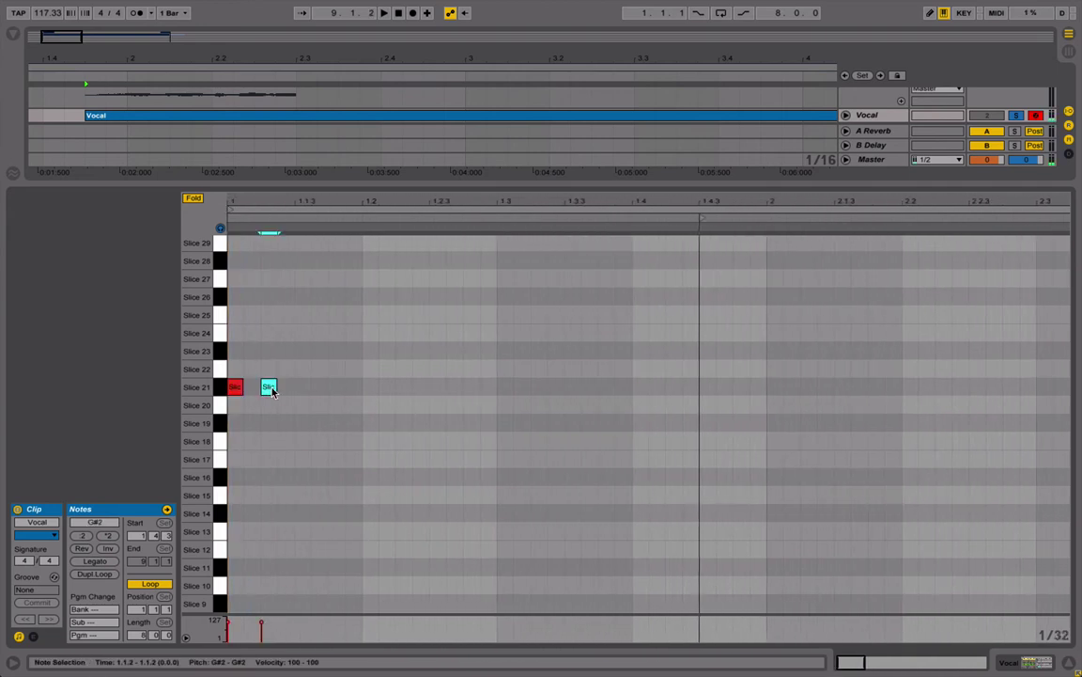
left_click(302, 388)
left_click(335, 387)
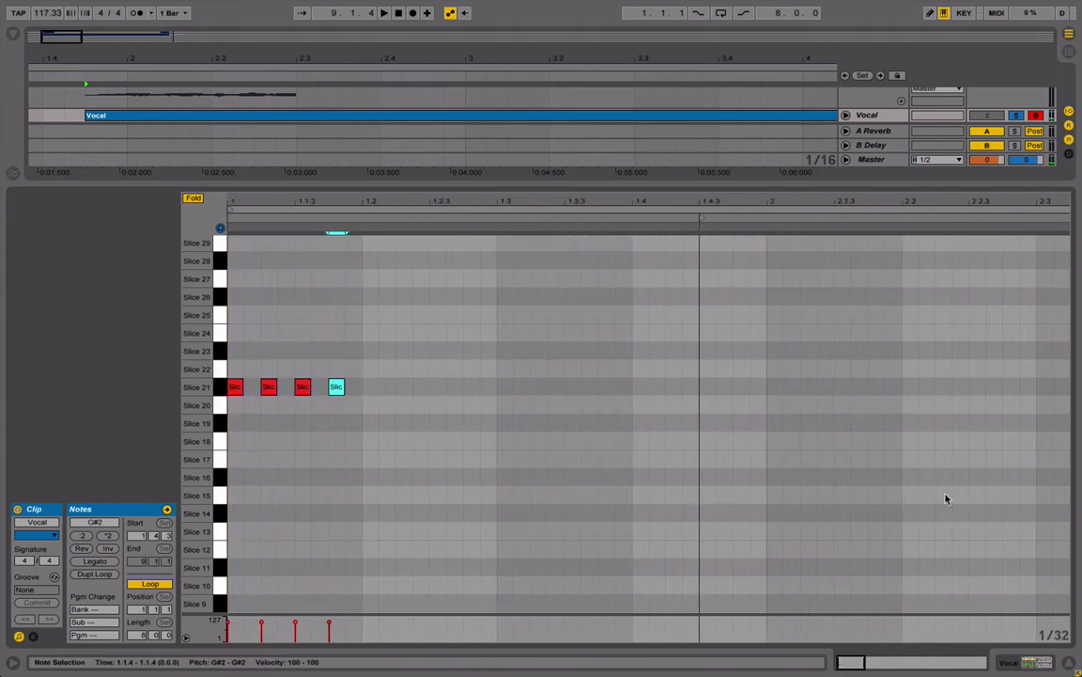
Set the Vocal rack's Attack to 0.18 ms and Start Offset to 37.4 %, auditioning Slice 21 between the changes
key("shift+Tab")
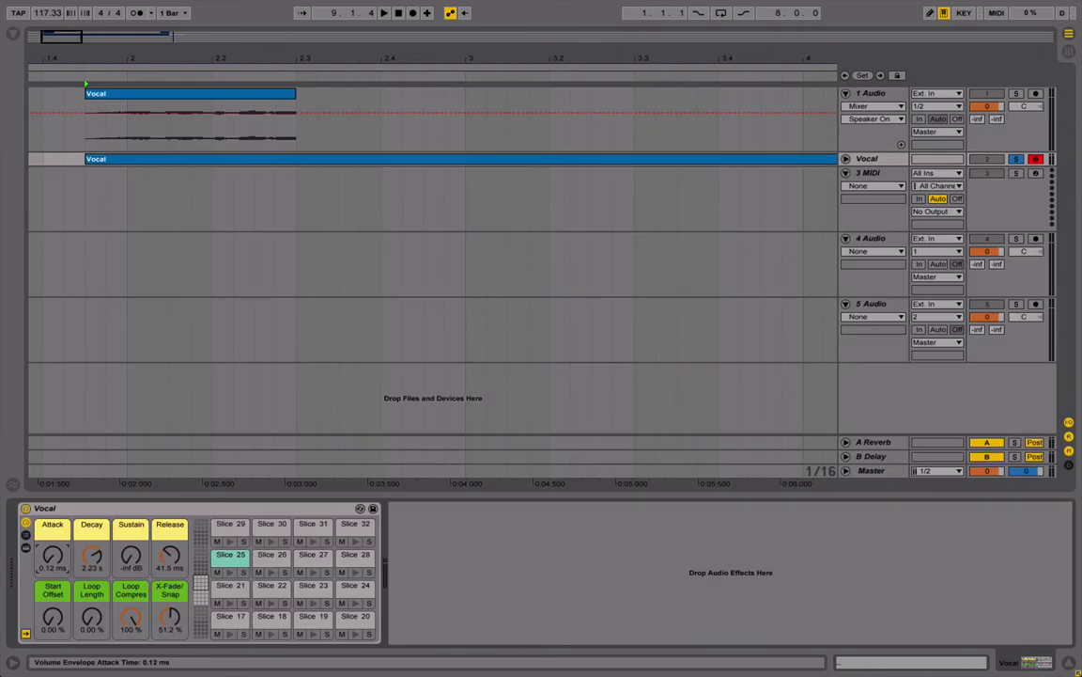
key("space")
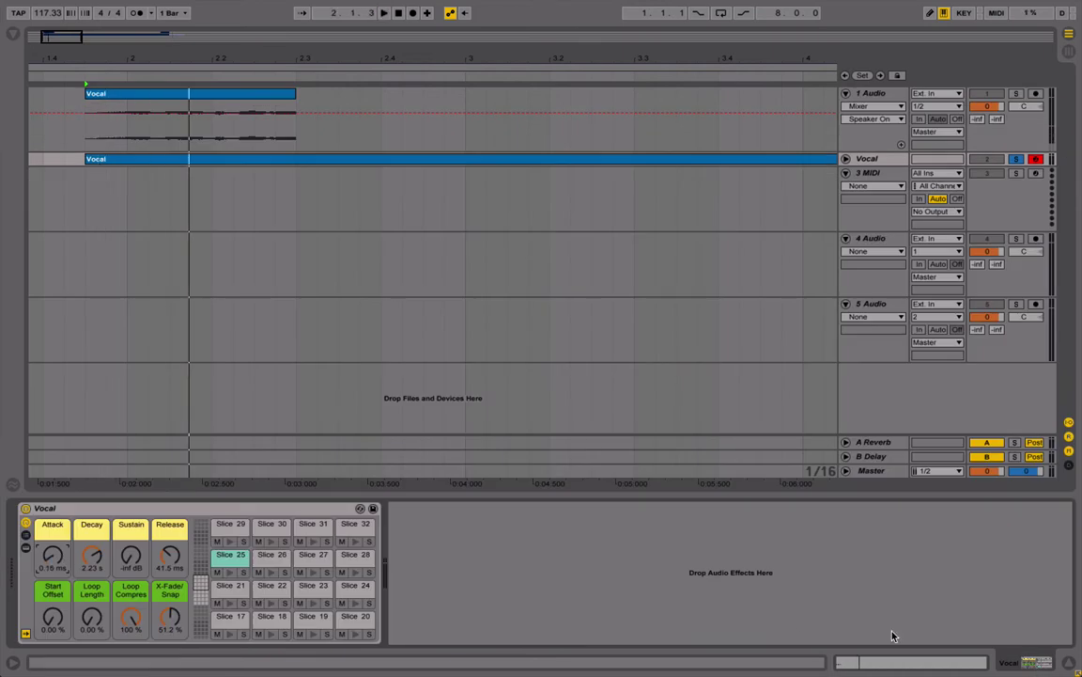
key("shift+Tab")
key("ctrl+a")
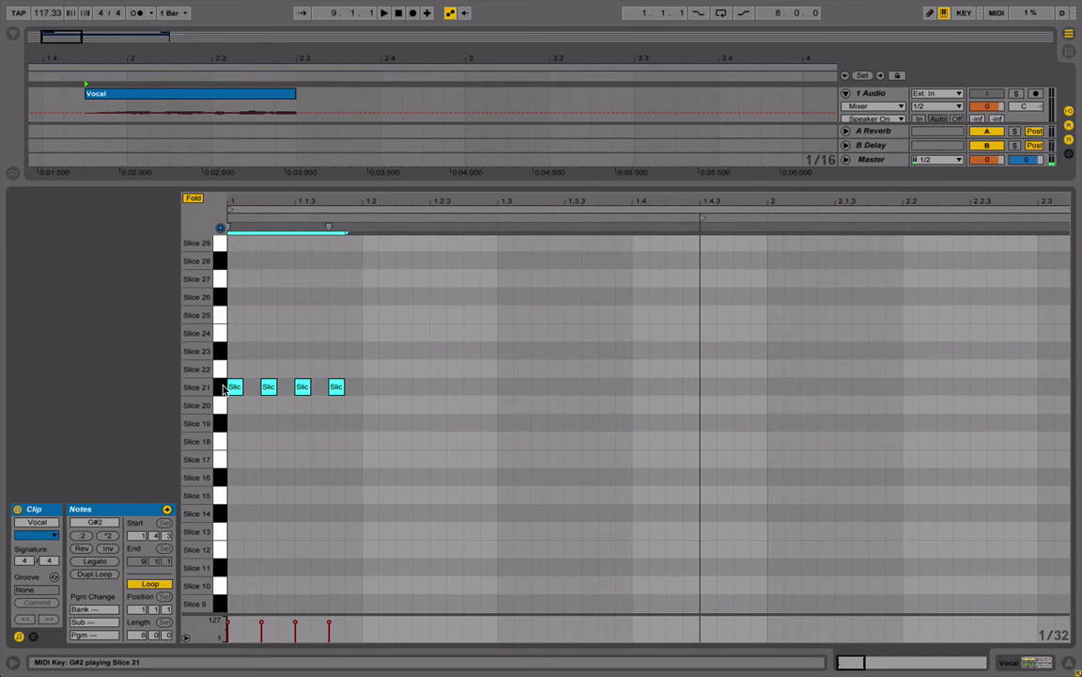
key("shift+Tab")
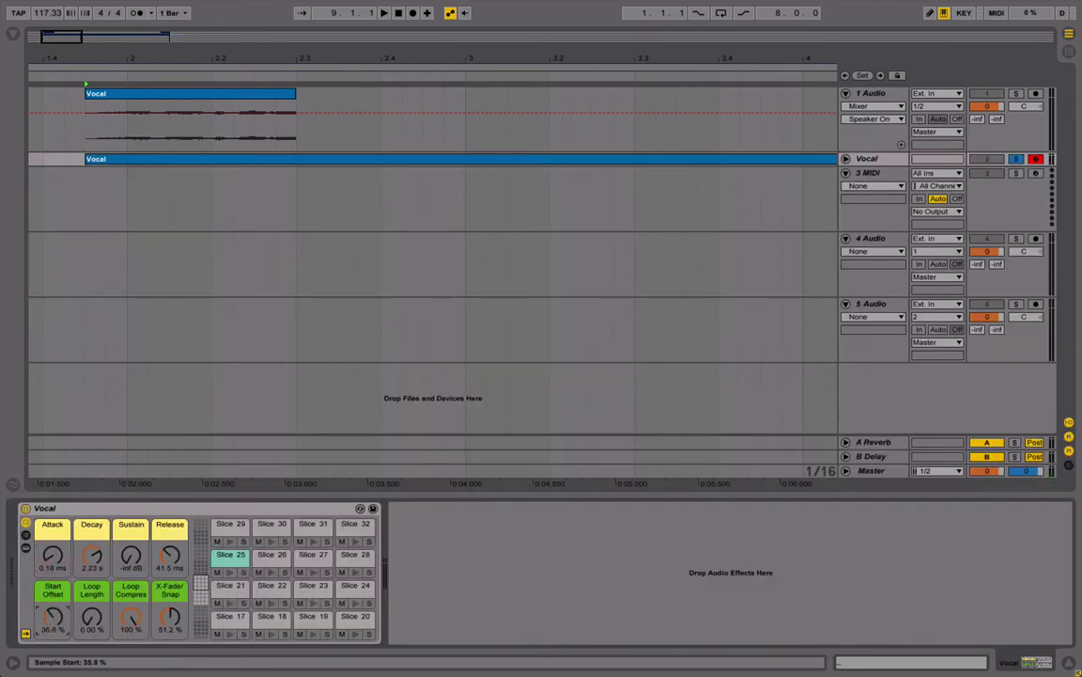
key("shift+Tab")
left_click(222, 387)
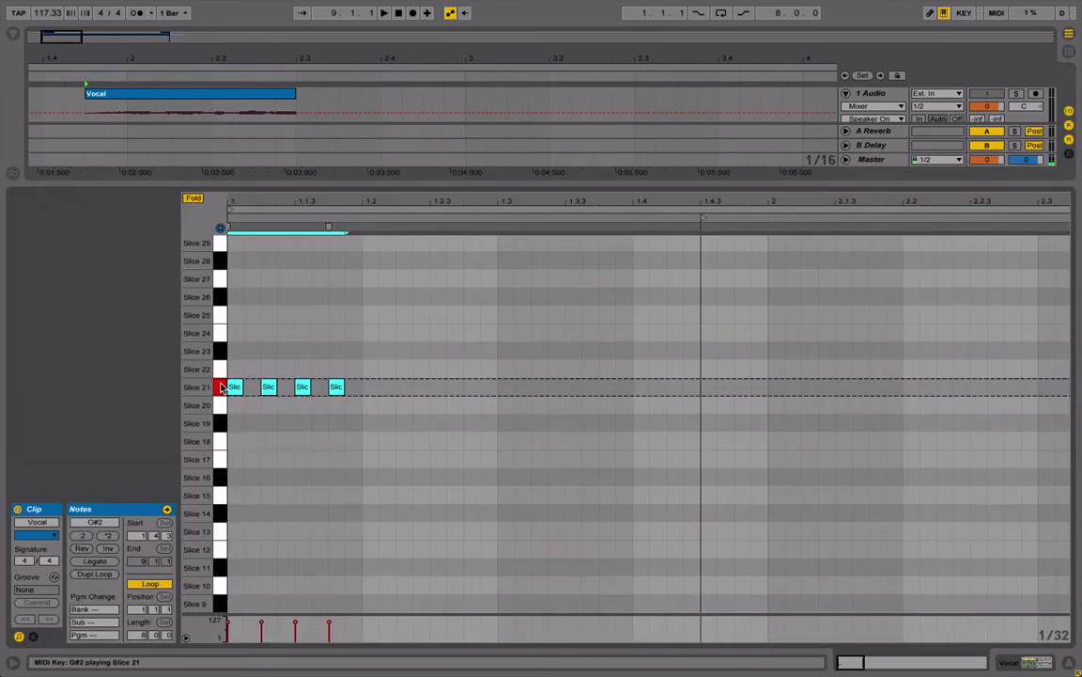
key("shift+Tab")
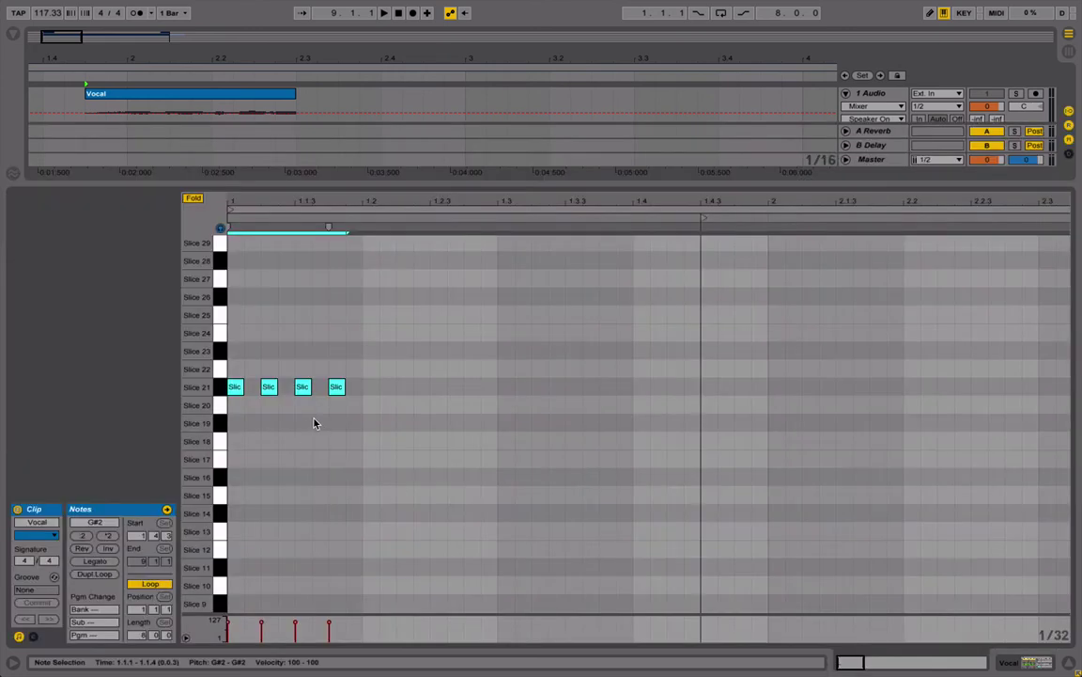
Unfold the Vocal track, set its MIDI clip's start to 1.1.1 and play the Slice 21 notes
left_click(328, 428)
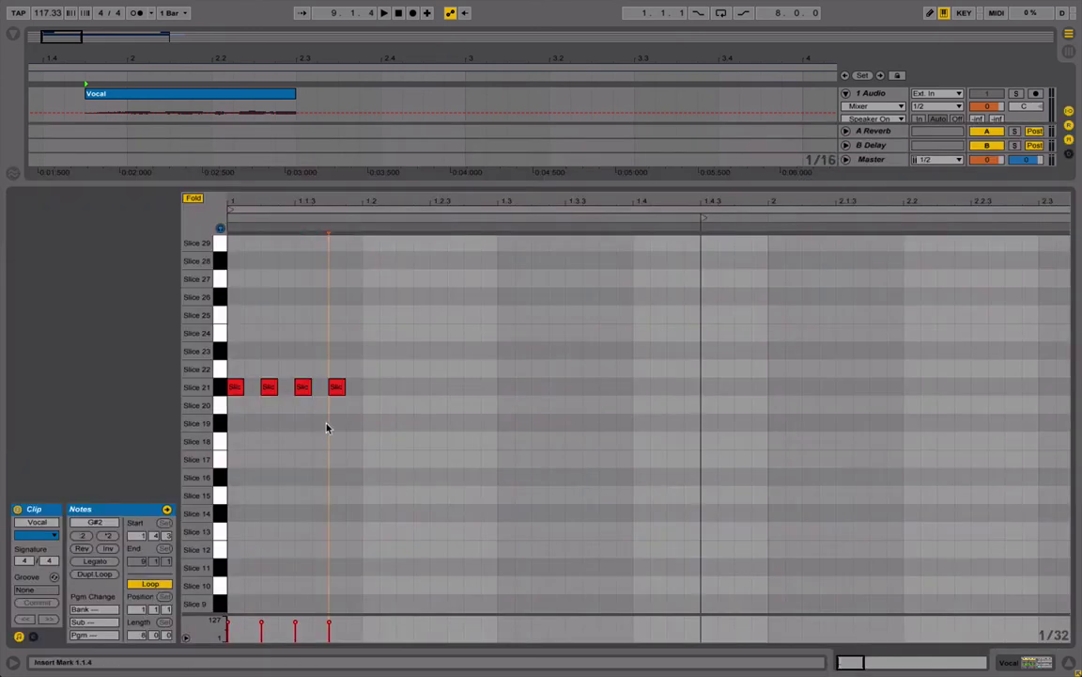
key("space")
key("space")
scroll(260, 100, "down", 5)
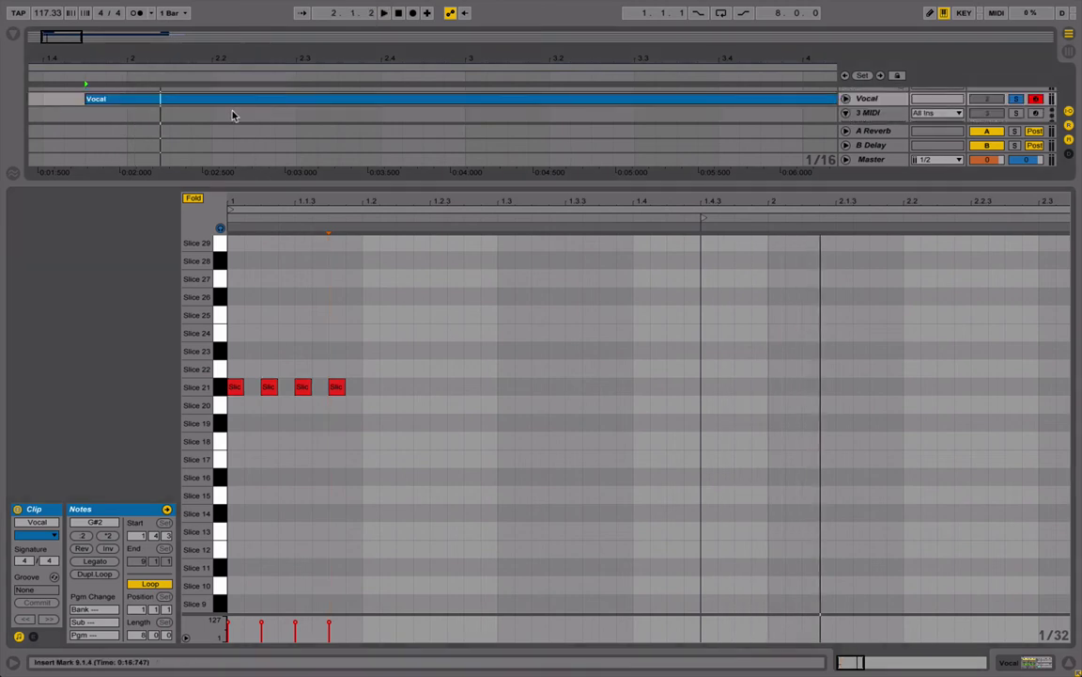
left_click(100, 100)
left_click(846, 100)
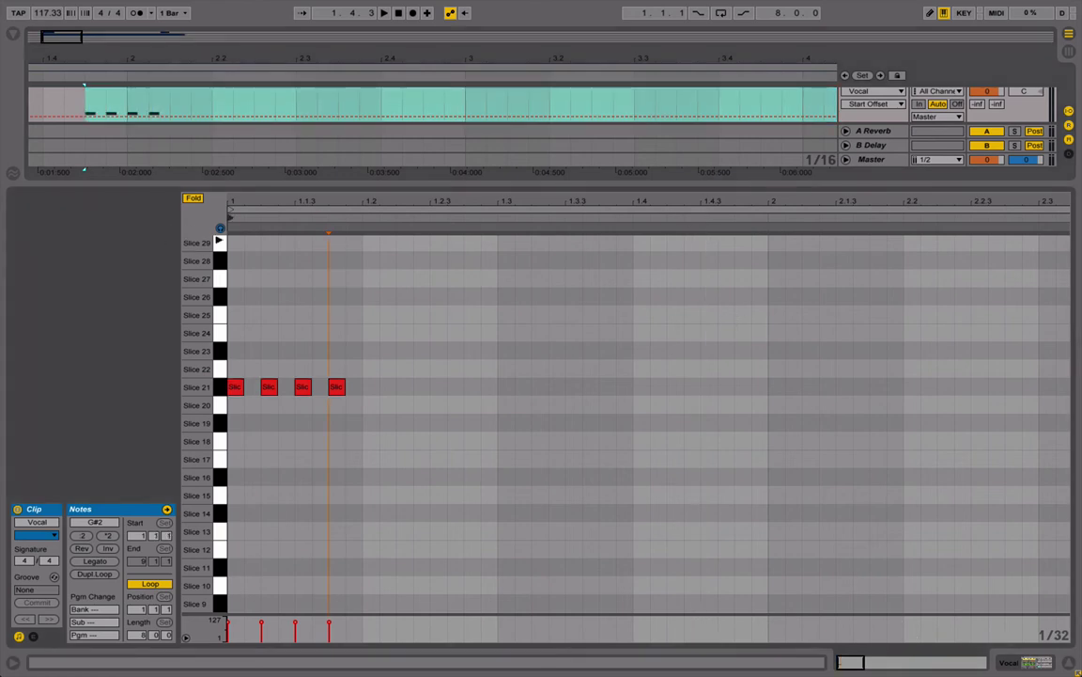
key("space")
key("space")
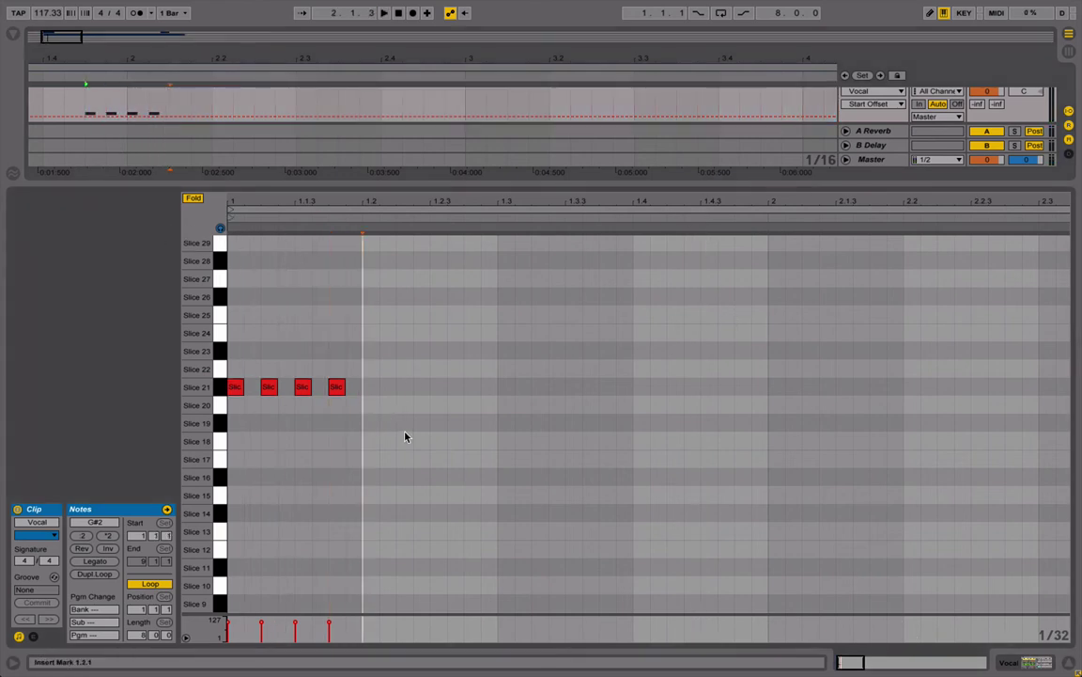
Add Slice 19 notes at 1.2.1 and 1.2.4, playing the pattern to check their timing
double_click(370, 424)
double_click(437, 423)
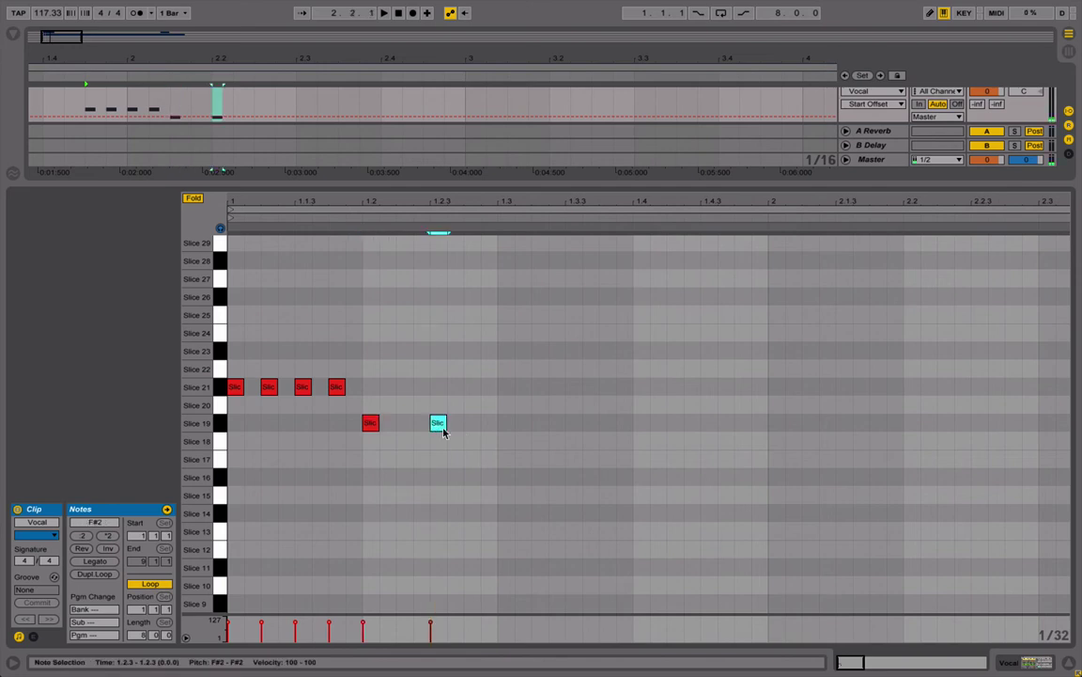
key("space")
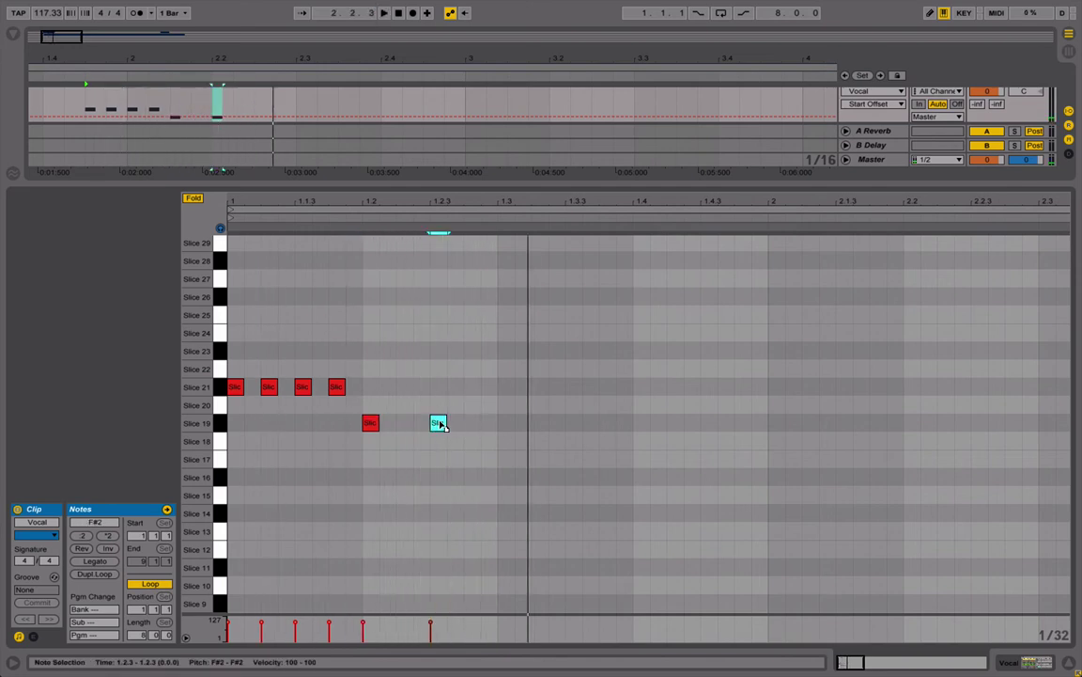
left_click_drag(439, 425, 473, 424)
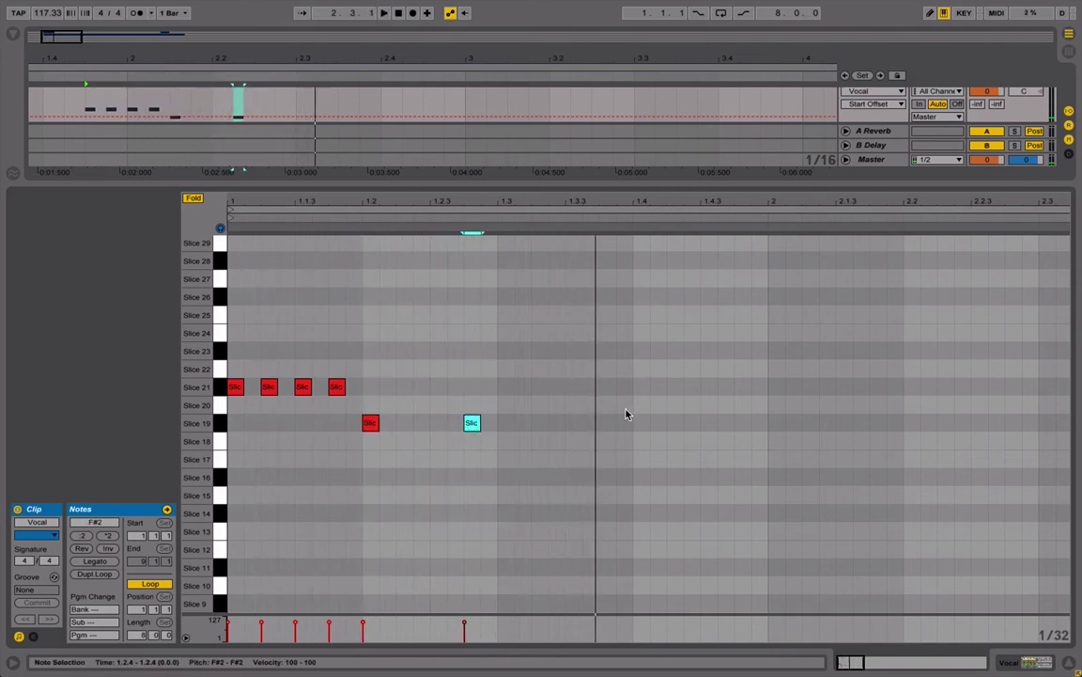
Add six consecutive 1/16-spaced Slice 21 notes from 1.3.3 to 1.4.4 and play the pattern
double_click(573, 386)
double_click(607, 387)
double_click(641, 386)
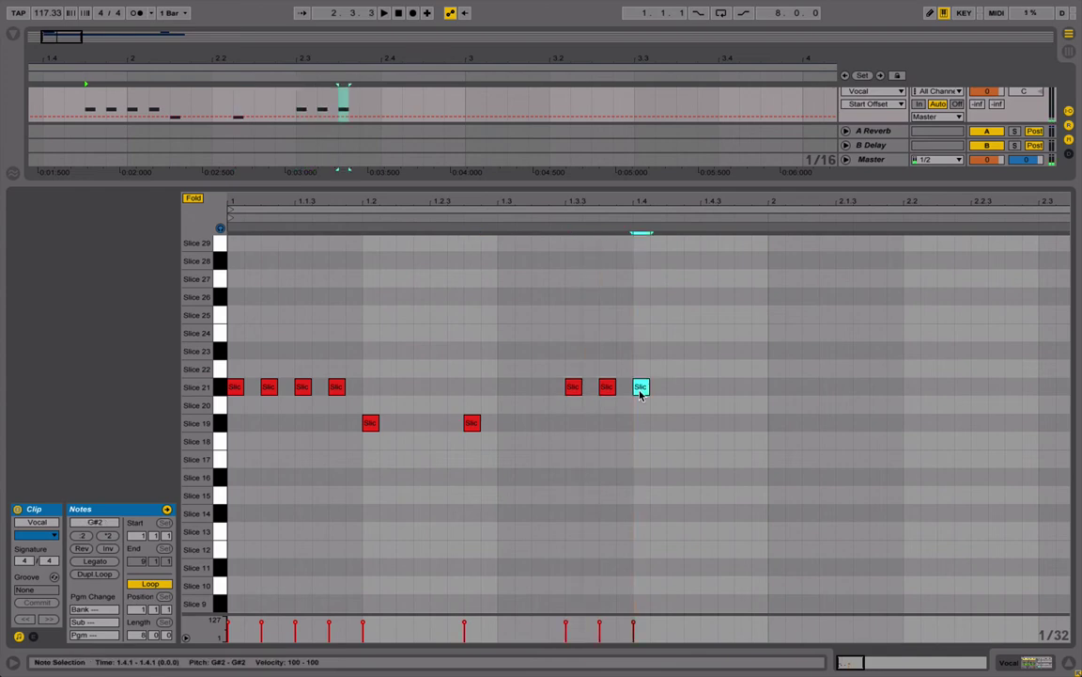
left_click(670, 395)
double_click(675, 386)
double_click(708, 386)
double_click(742, 386)
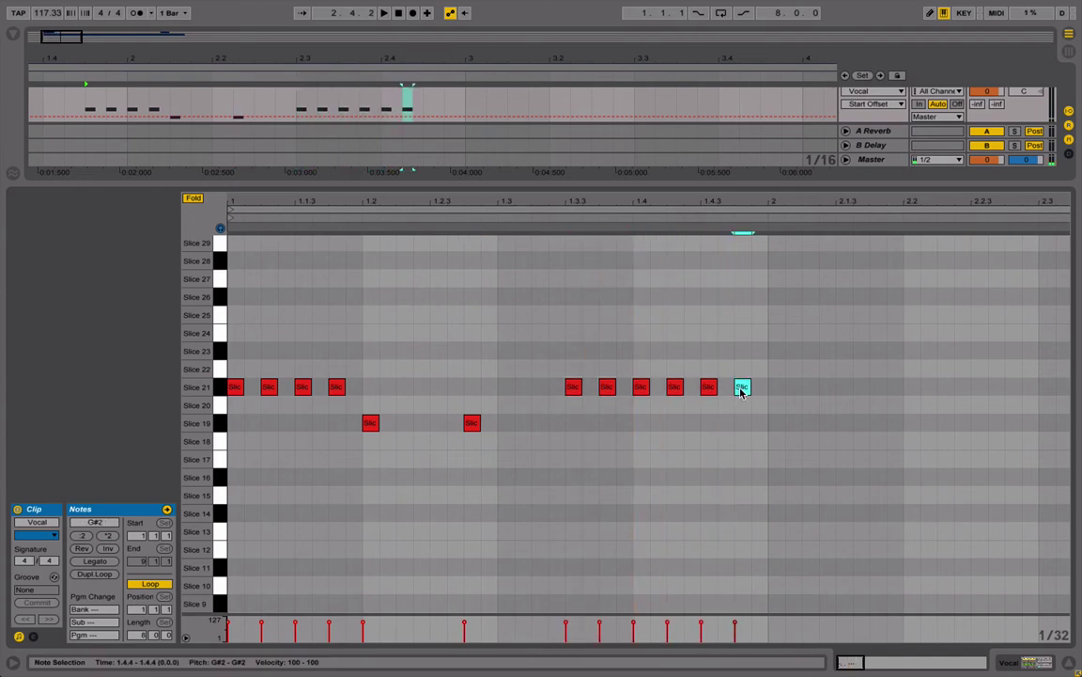
left_click_drag(718, 200, 718, 171)
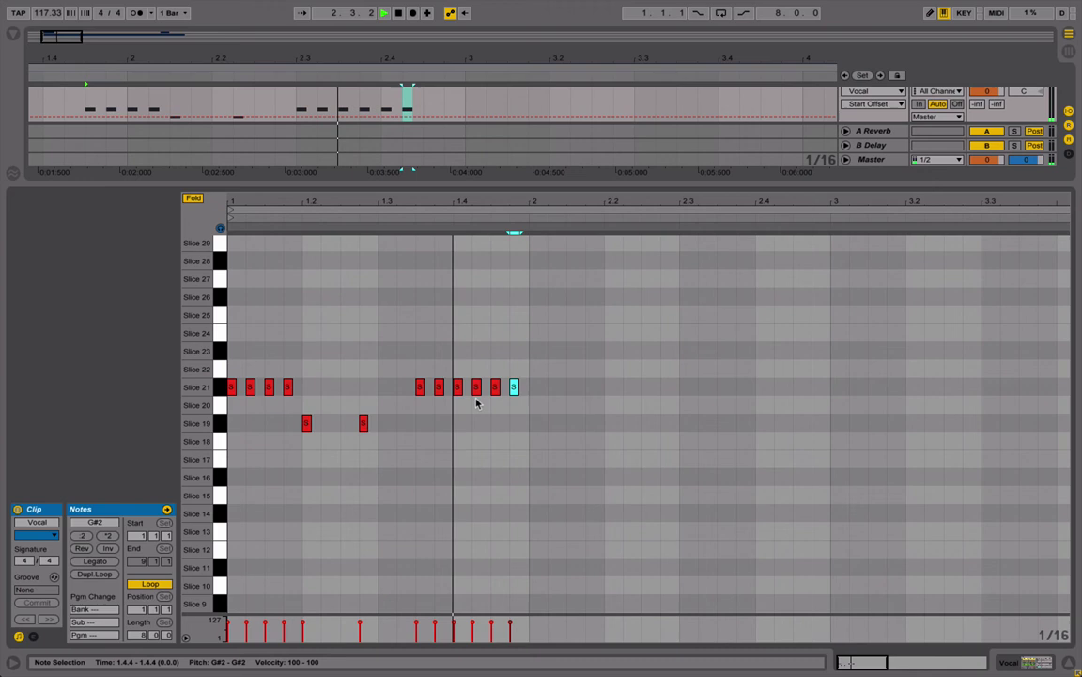
key("space")
Copy the opening four Slice 21 notes and the two Slice 19 notes to the matching positions in bar 2, and play the result
left_click_drag(307, 393, 230, 383)
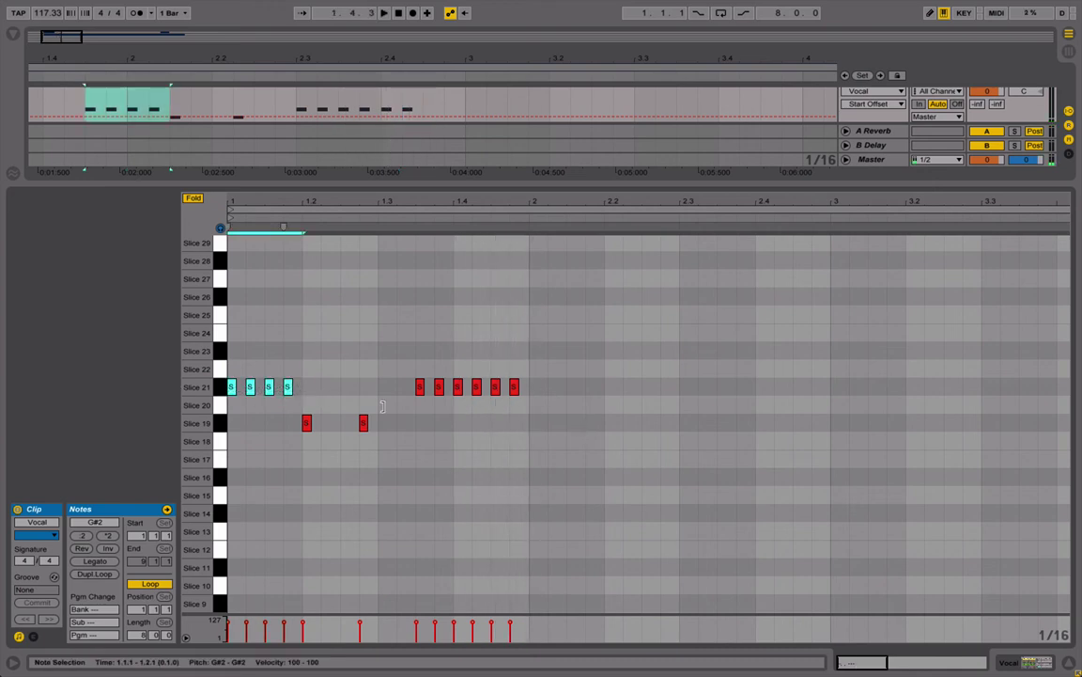
left_click(536, 392)
key("super+v")
left_click_drag(380, 430, 230, 421)
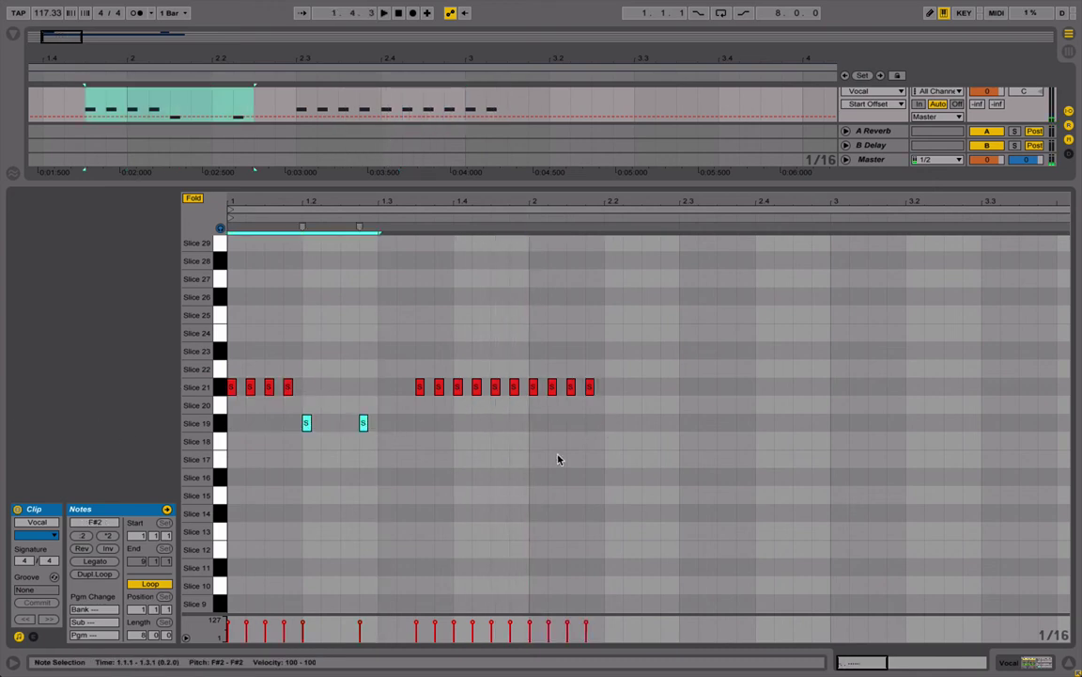
key("ctrl+c")
left_click(531, 425)
key("ctrl+v")
key("space")
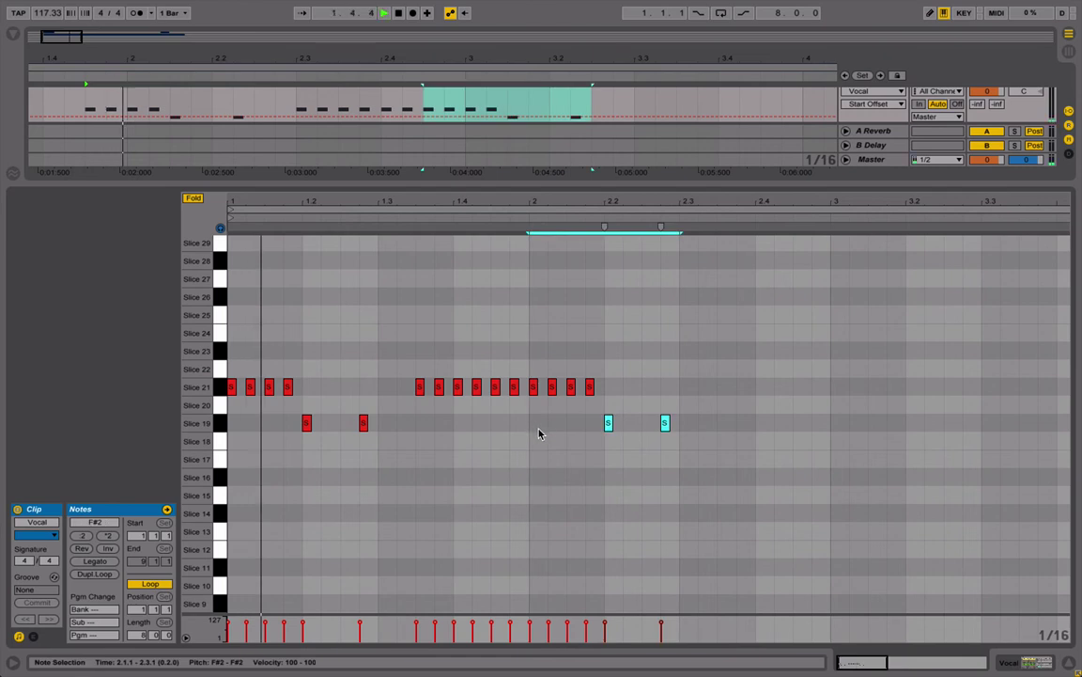
left_click(757, 406)
key("space")
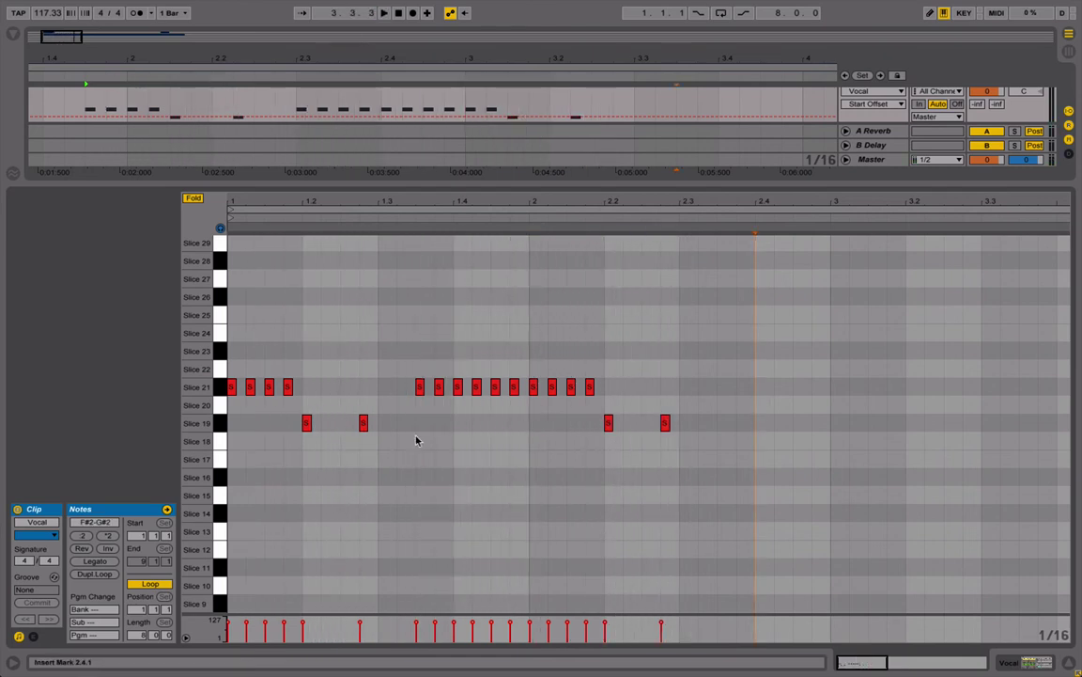
Reopen the Vocal drum rack, show the Slice 25 sampler device and fold it away
mouse_move(336, 202)
left_mouse_down()
mouse_move(343, 282)
mouse_move(488, 254)
mouse_move(379, 226)
mouse_move(352, 207)
left_mouse_up()
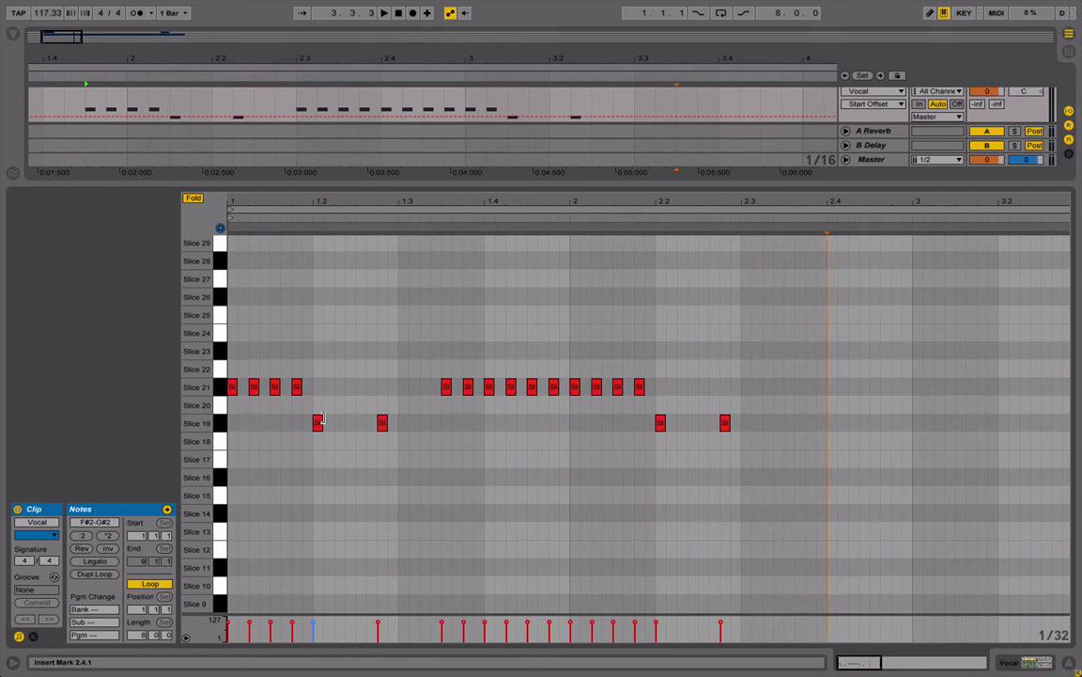
left_click(1043, 663)
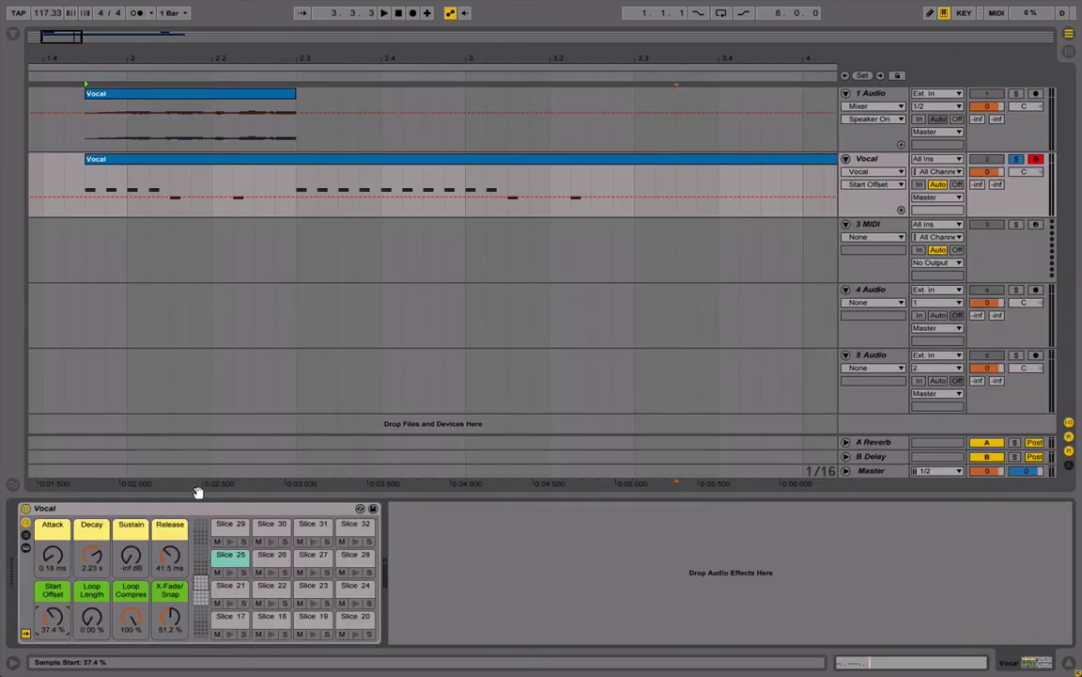
left_click(223, 564)
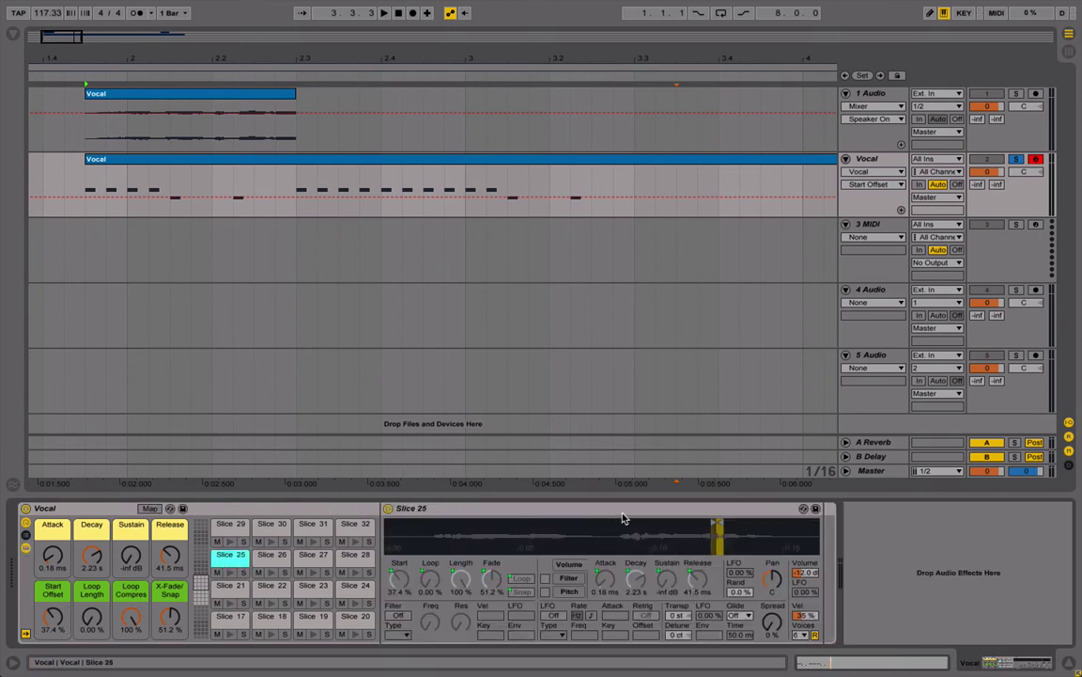
double_click(422, 510)
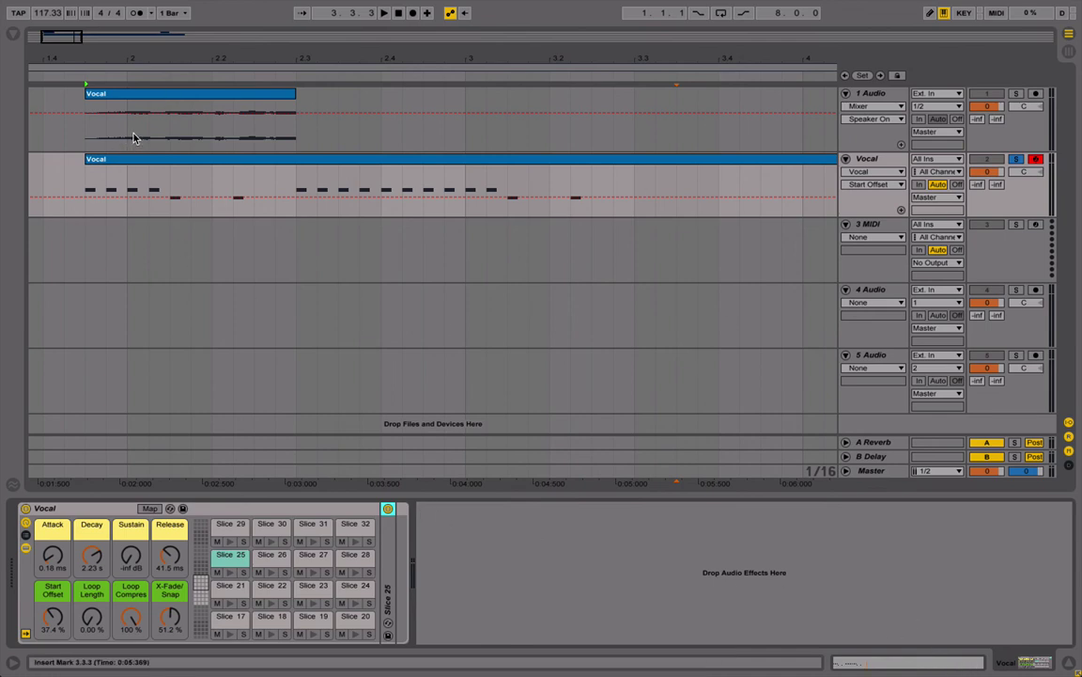
Add a Ping Pong Delay audio effect after the Vocal drum rack
left_click(14, 34)
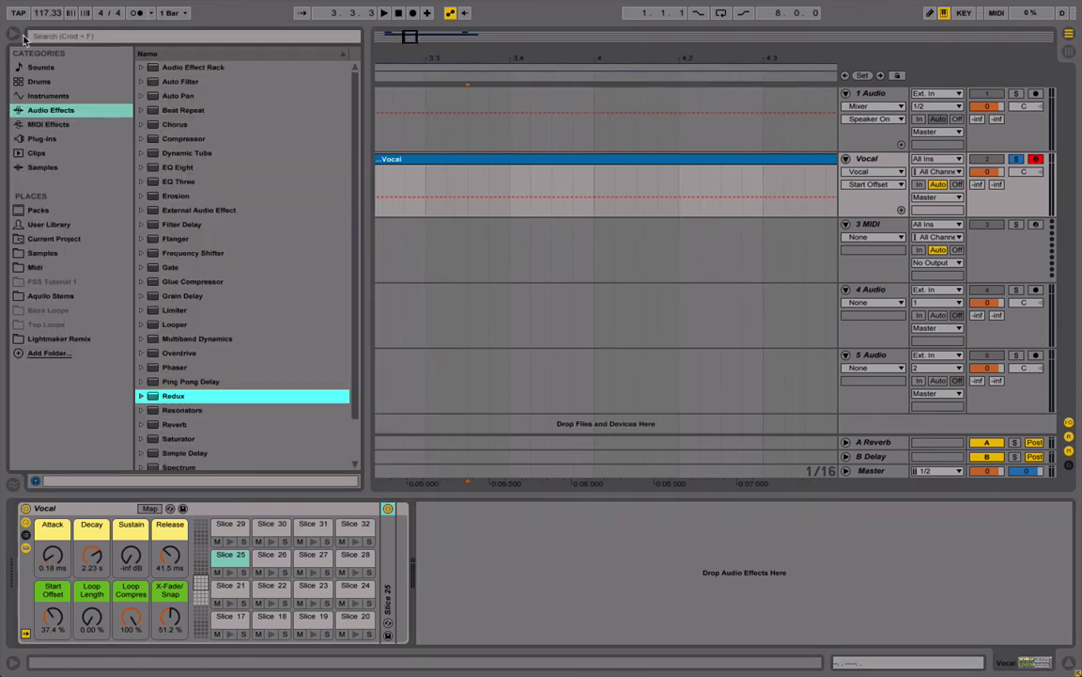
scroll(182, 301, "down", 2)
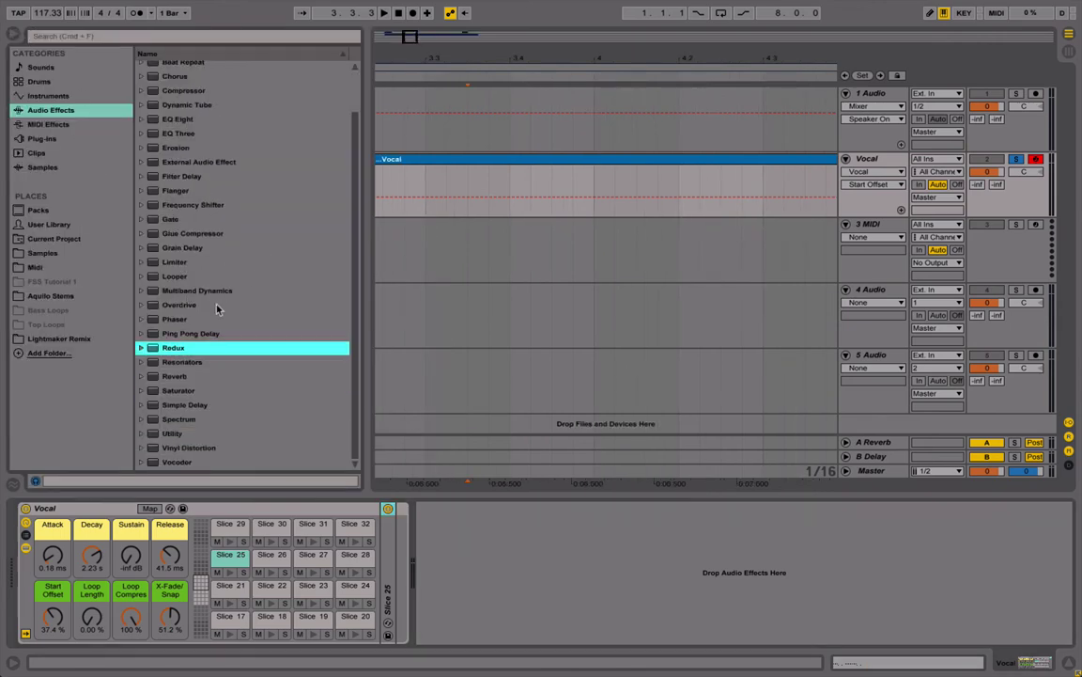
left_click_drag(191, 333, 526, 587)
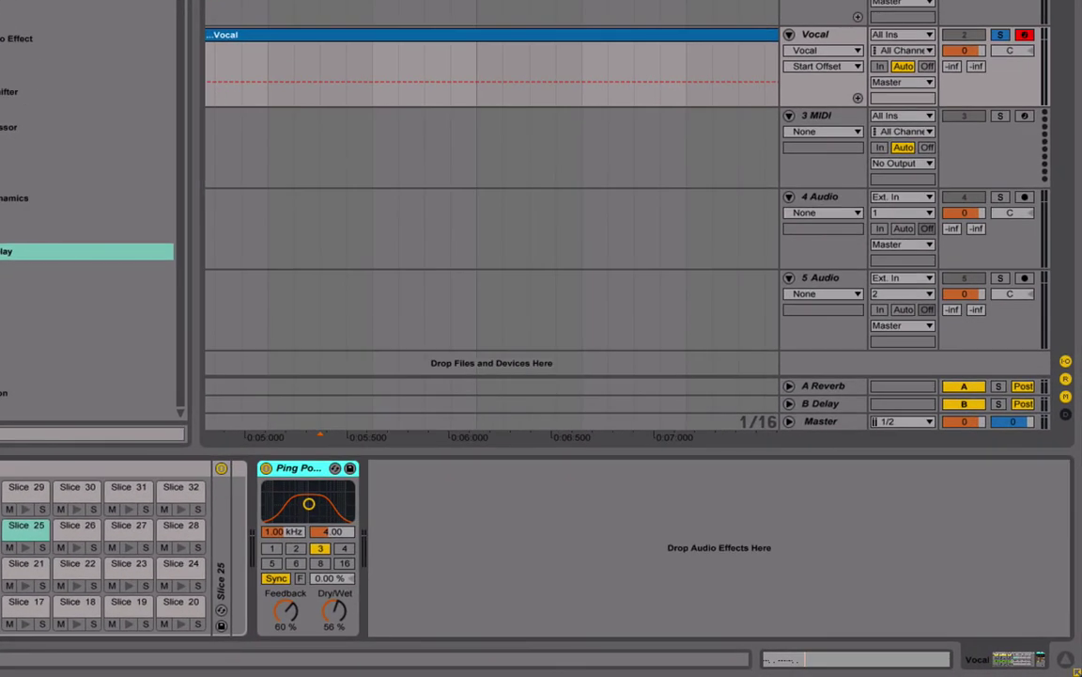
Play the Vocal clip and set both the feedback and the dry/wet mix of the Ping Pong Delay to 38%
left_click_drag(272, 4, 272, 0)
left_click(256, 36)
left_click(797, 660)
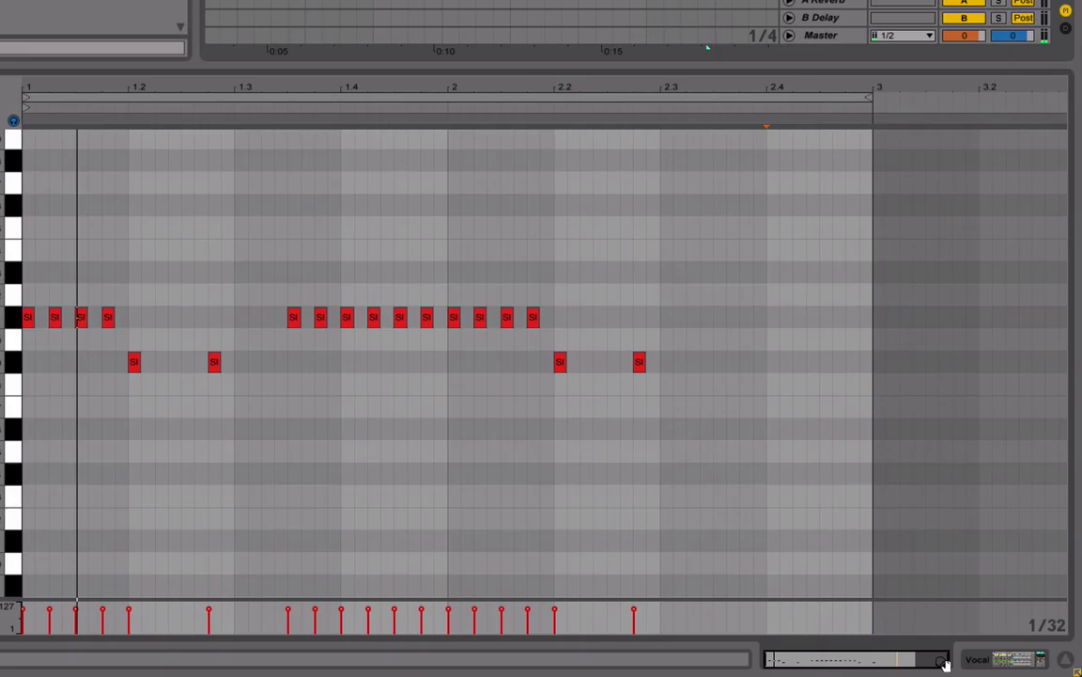
left_click(1001, 659)
left_click_drag(282, 616, 281, 639)
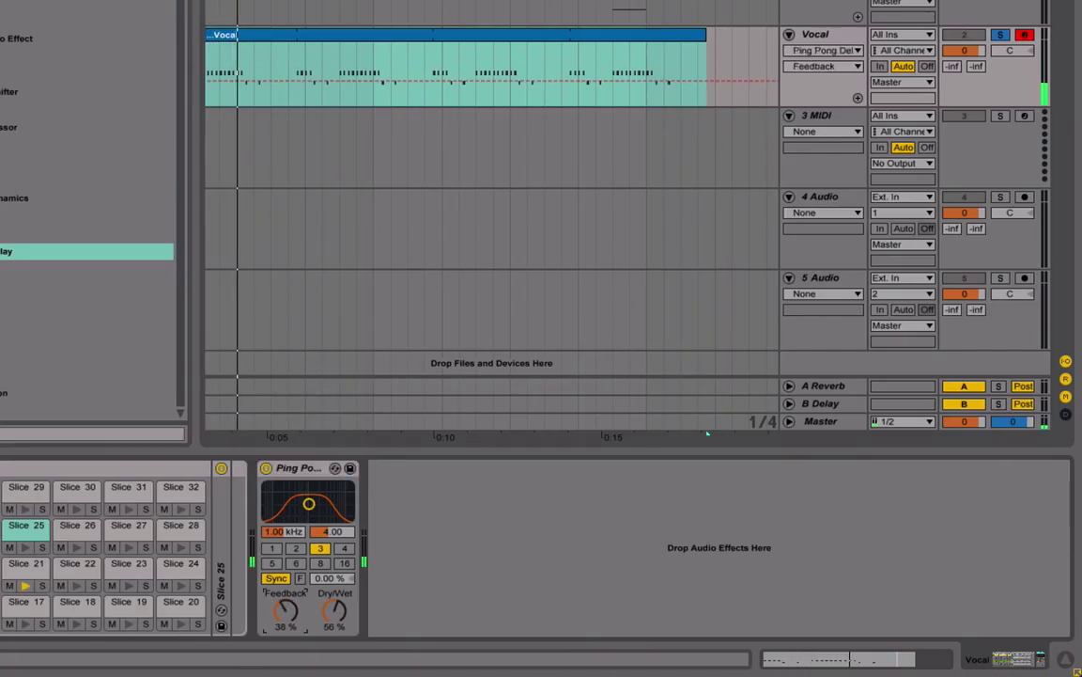
left_click_drag(333, 612, 332, 631)
Set the Ping Pong Delay's filter to about 1.98 kHz with a width of 4.36, keeping a beat delay of 3 after trying 2
left_click_drag(308, 504, 322, 486)
left_click(296, 549)
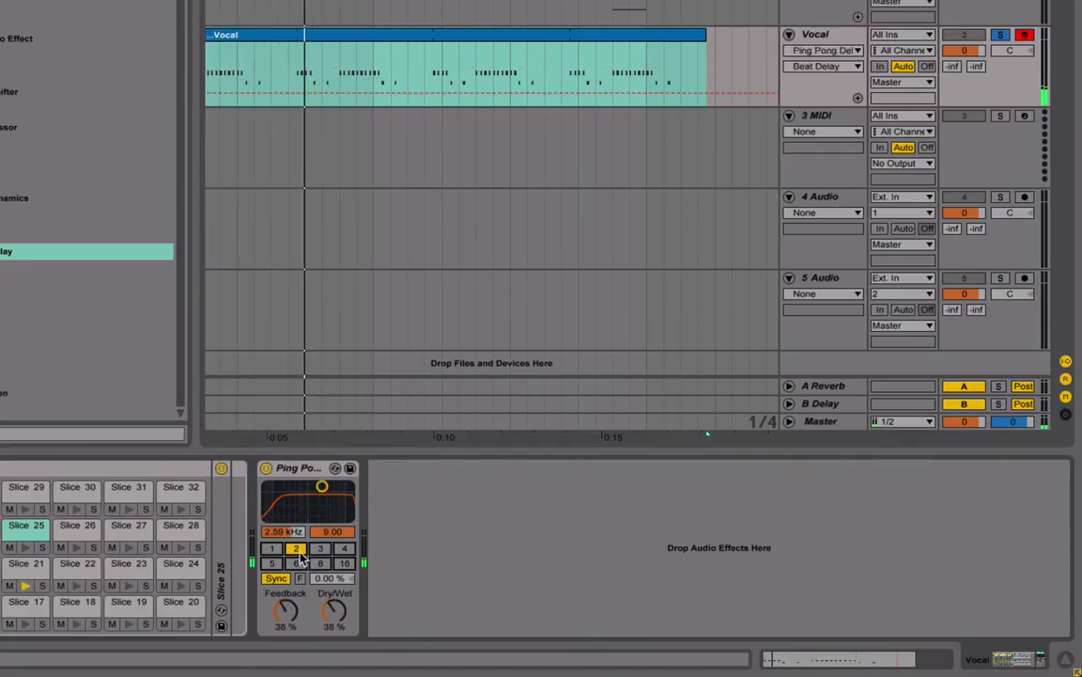
left_click(319, 547)
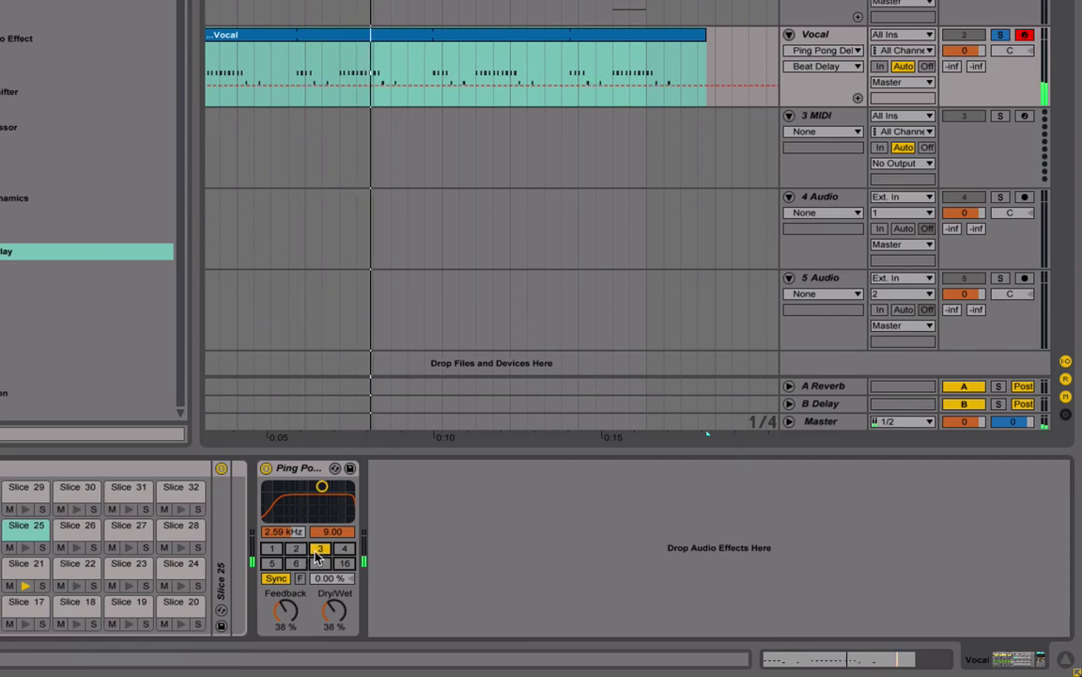
left_click_drag(328, 510, 319, 503)
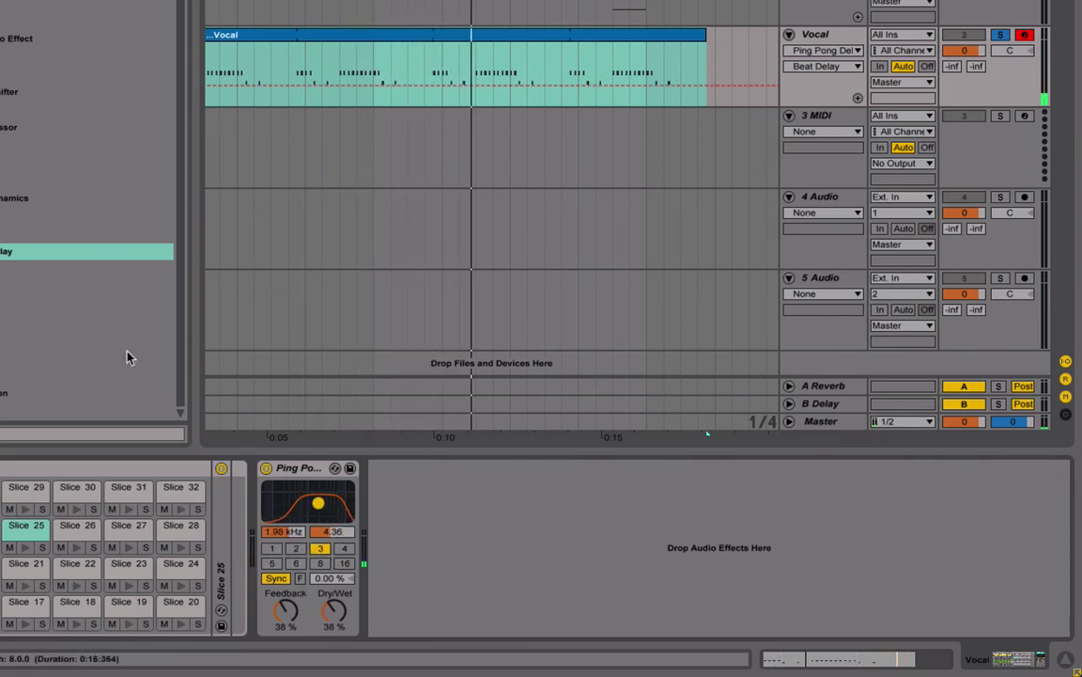
Add a Reverb after the Ping Pong Delay and turn off its input Hi Cut and its diffusion network's High filter
left_click_drag(57, 304, 542, 532)
left_click(444, 500)
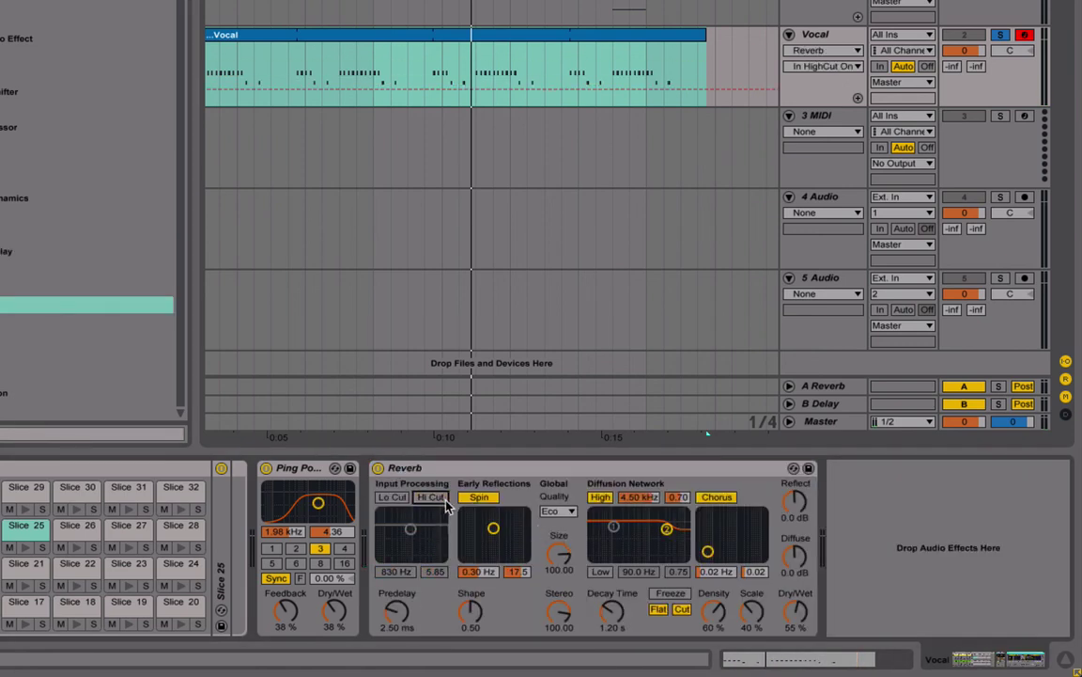
left_click(606, 501)
During playback, set the Reverb's dry/wet to 37% and decay time to 1.84 s, and enable its Lo Cut at about 1.77 kHz with width 5.28
left_click_drag(611, 609, 611, 587)
key("space")
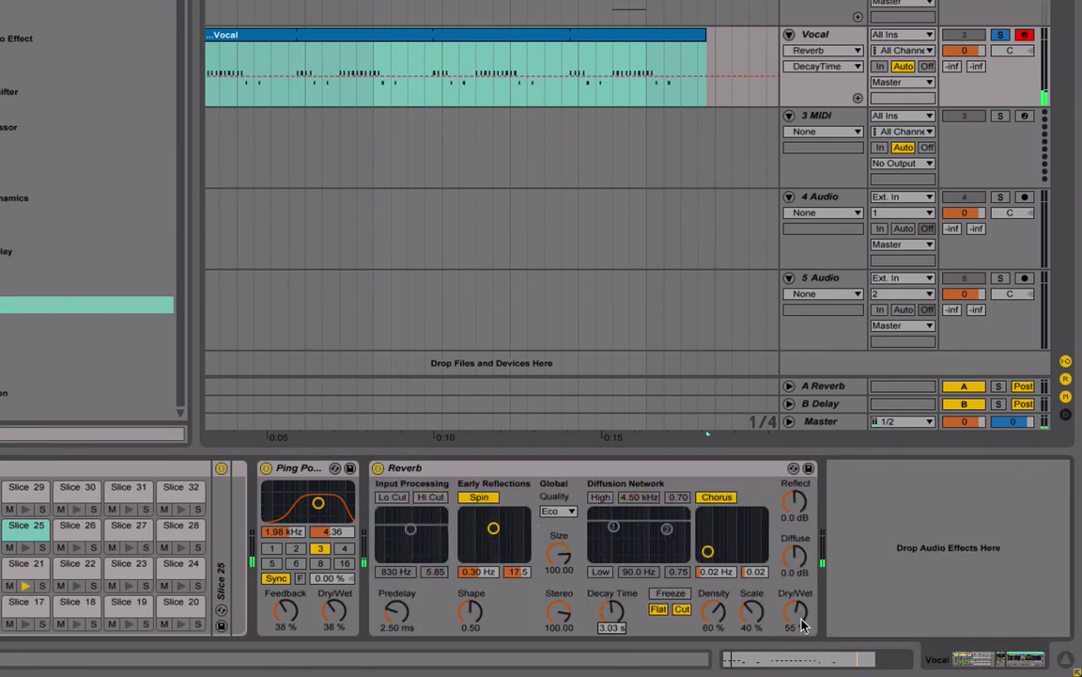
left_click_drag(800, 615, 800, 640)
left_click(393, 497)
left_click_drag(411, 529, 418, 531)
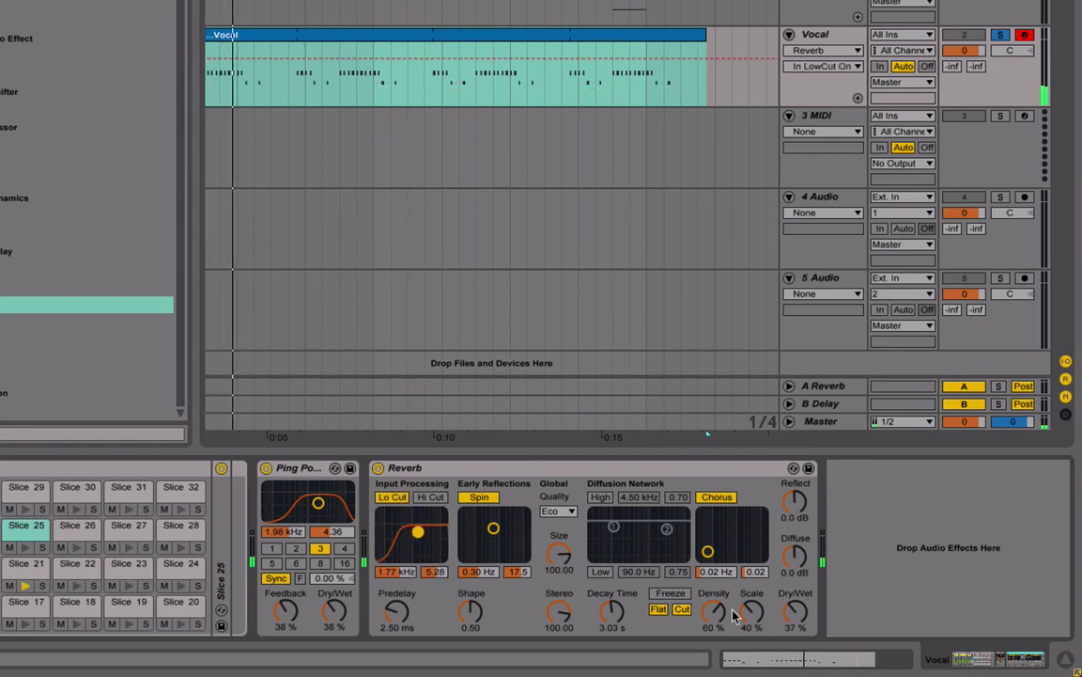
left_click_drag(611, 611, 612, 626)
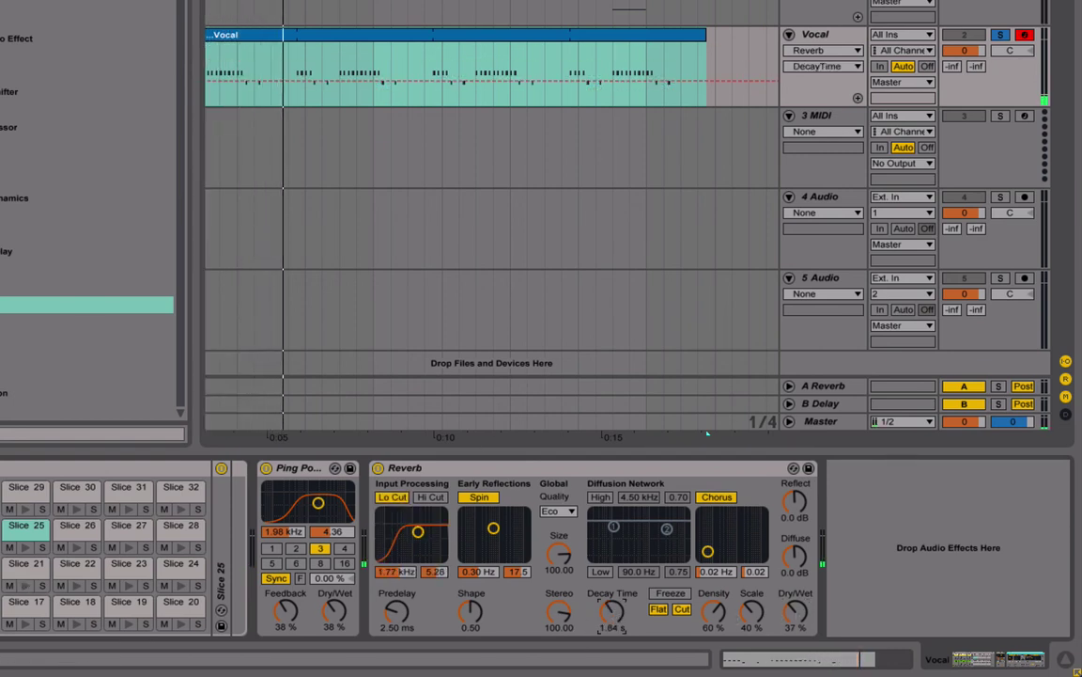
Add a Redux effect after the Reverb, with its downsample mode on Soft and the downsample amount at 5.52
key("Up")
key("Up")
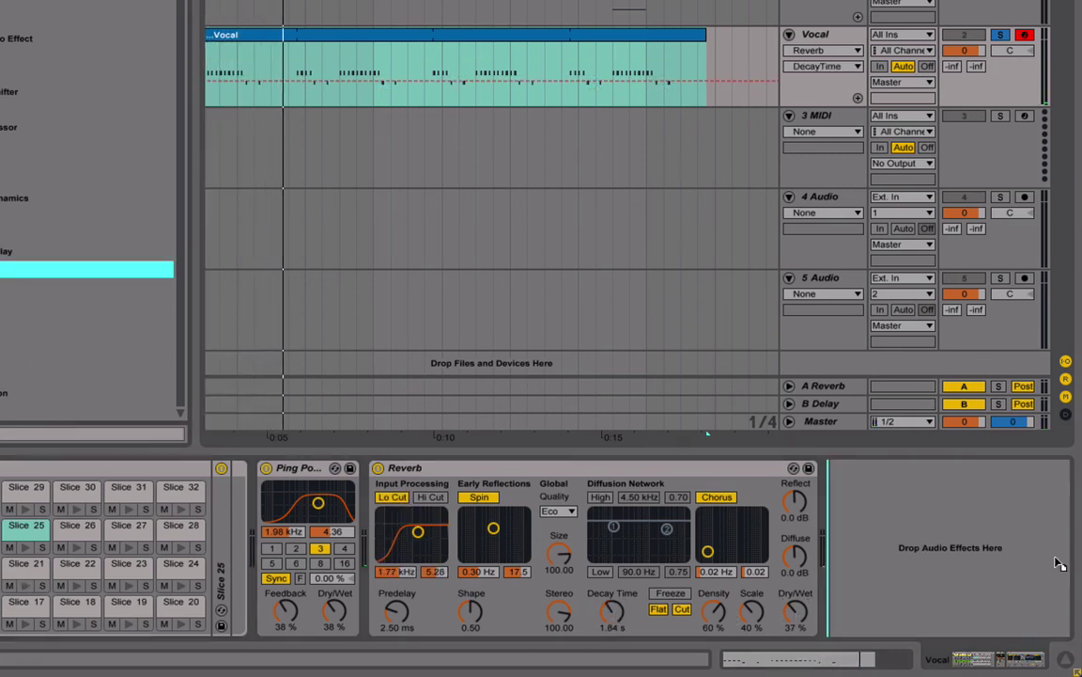
key("Return")
left_click(892, 609)
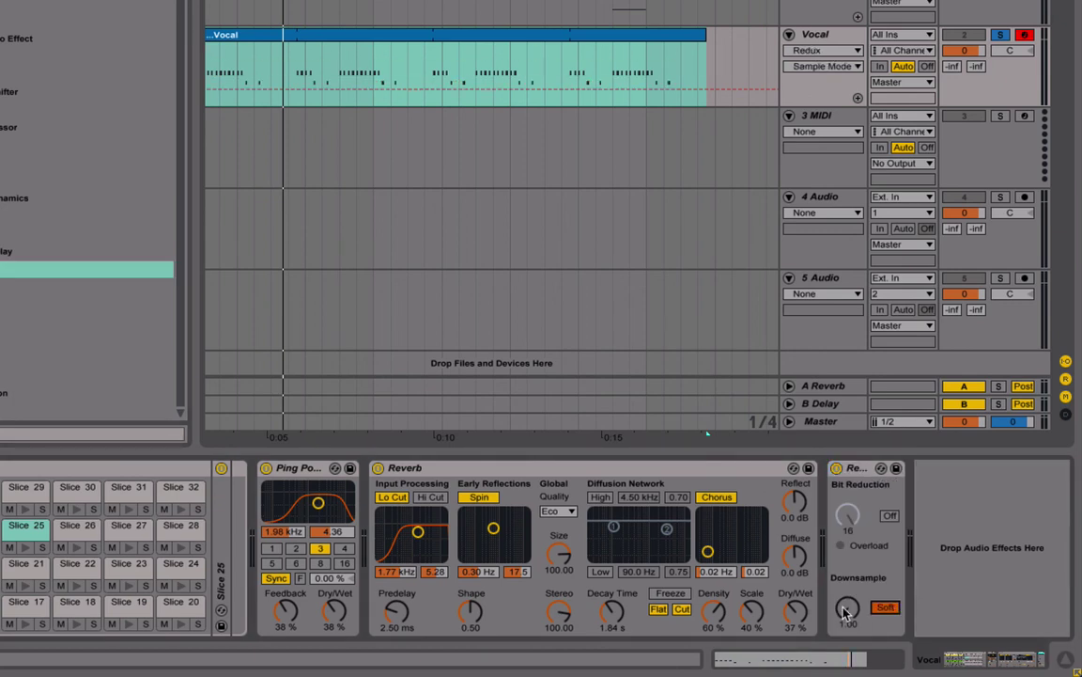
key("space")
left_click_drag(847, 609, 846, 594)
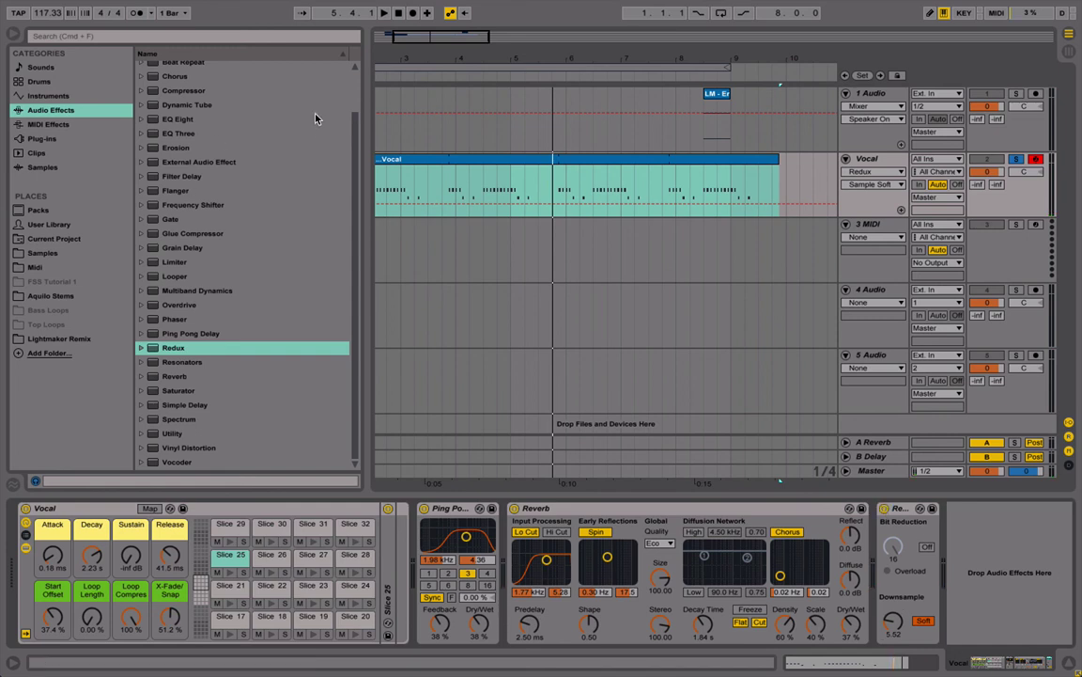
left_click_drag(459, 58, 460, 20)
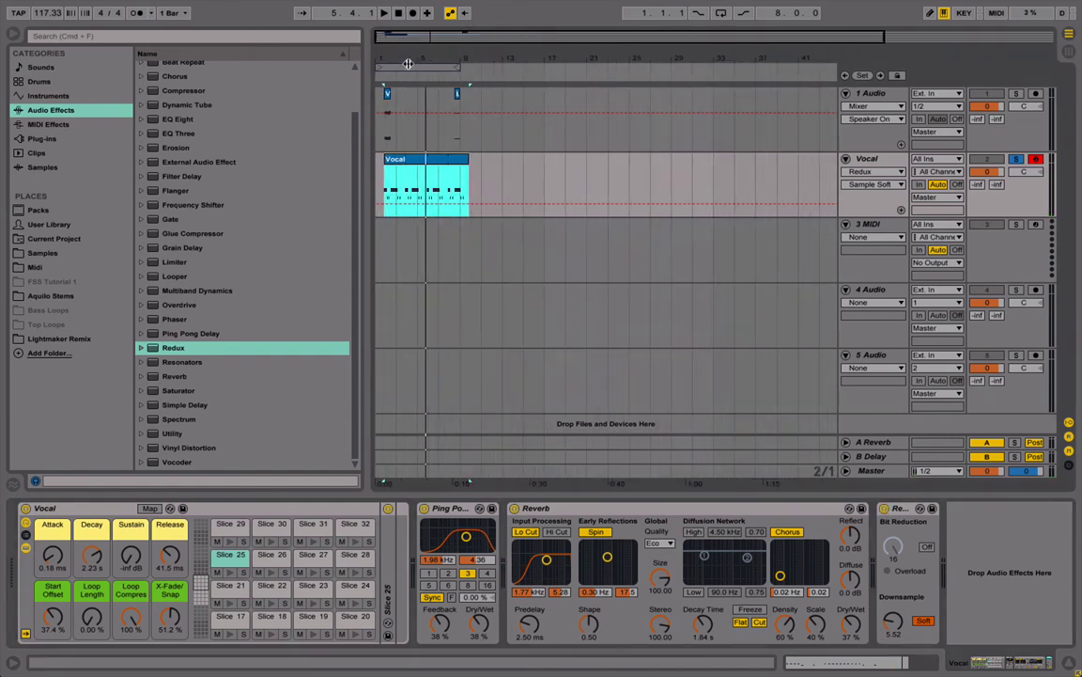